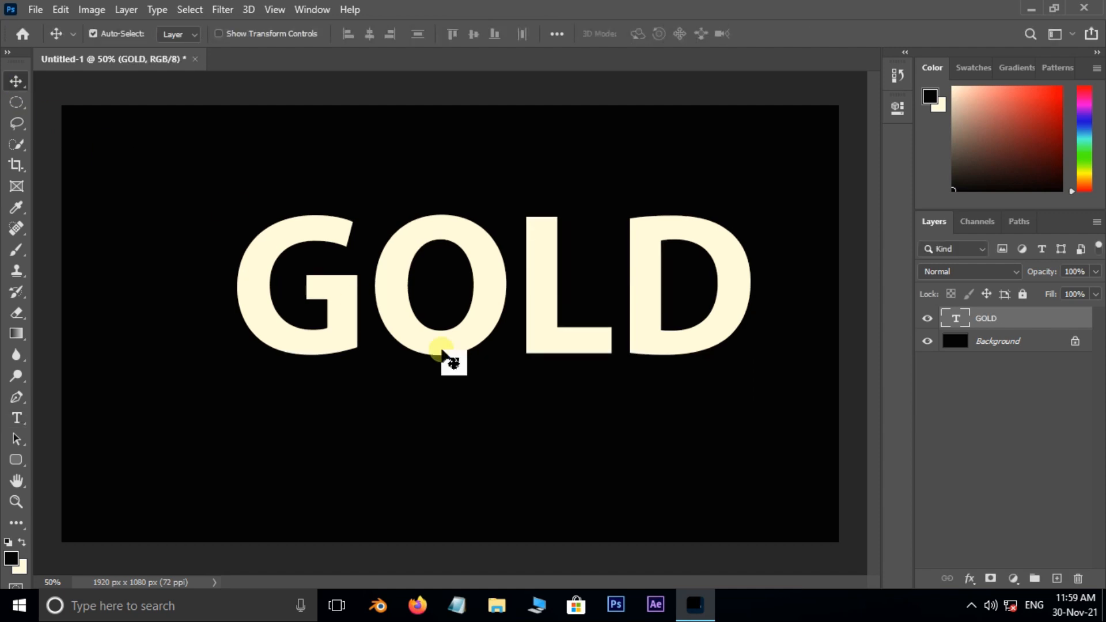
Centre the GOLD text on the canvas and duplicate its layer, keeping the original layer hidden.
{"action": "left_click_drag", "start_coordinate": [469, 346], "coordinate": [429, 378]}
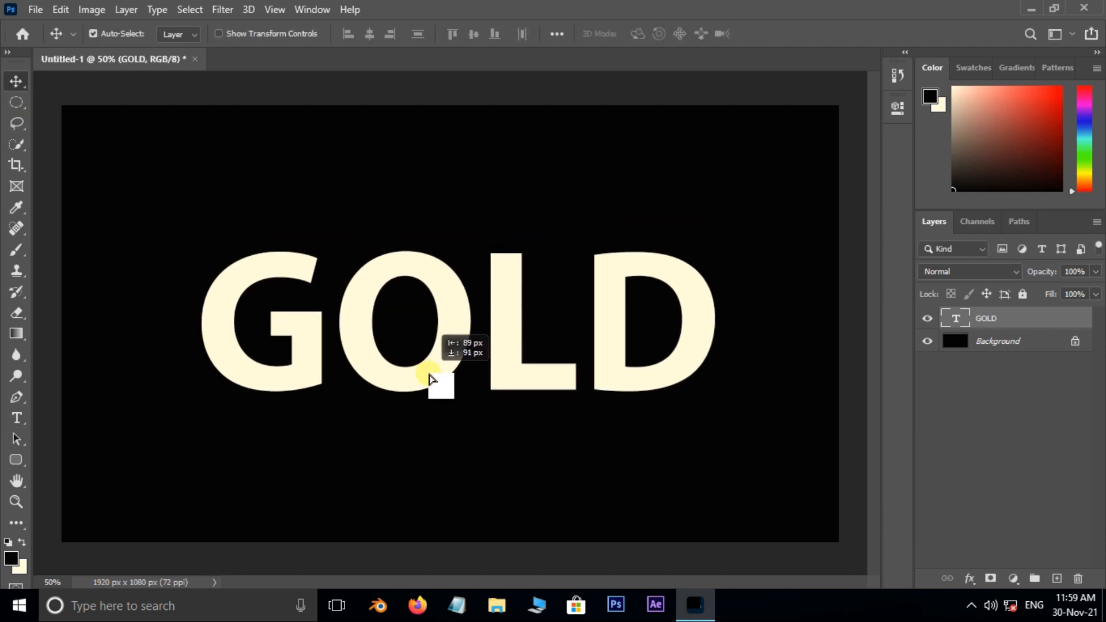
{"action": "key", "text": "ctrl+j"}
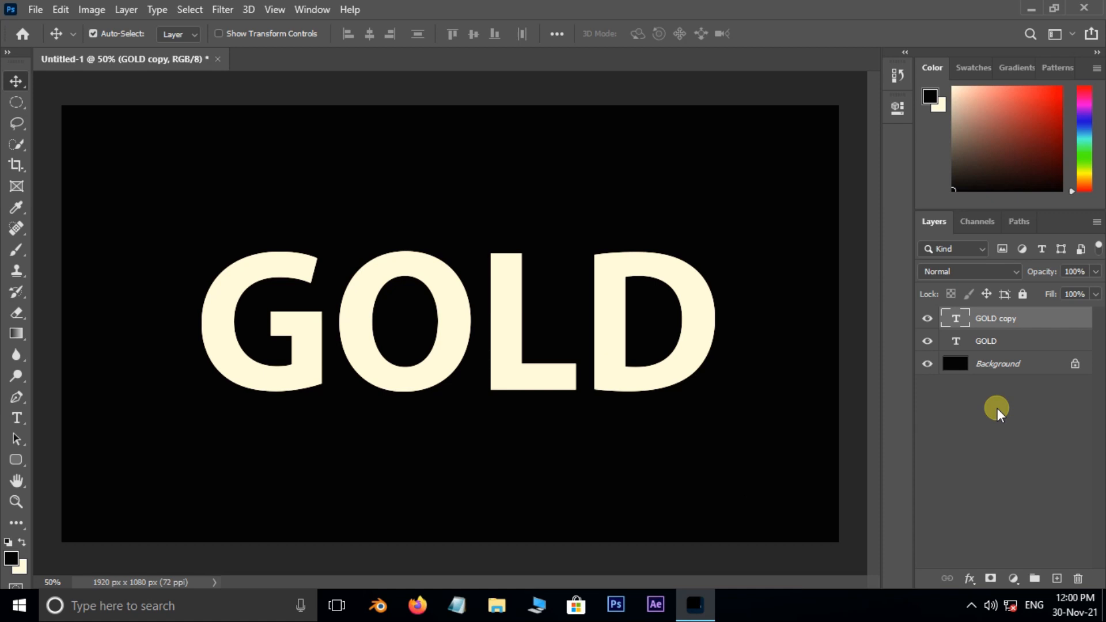
{"action": "left_click", "coordinate": [927, 341]}
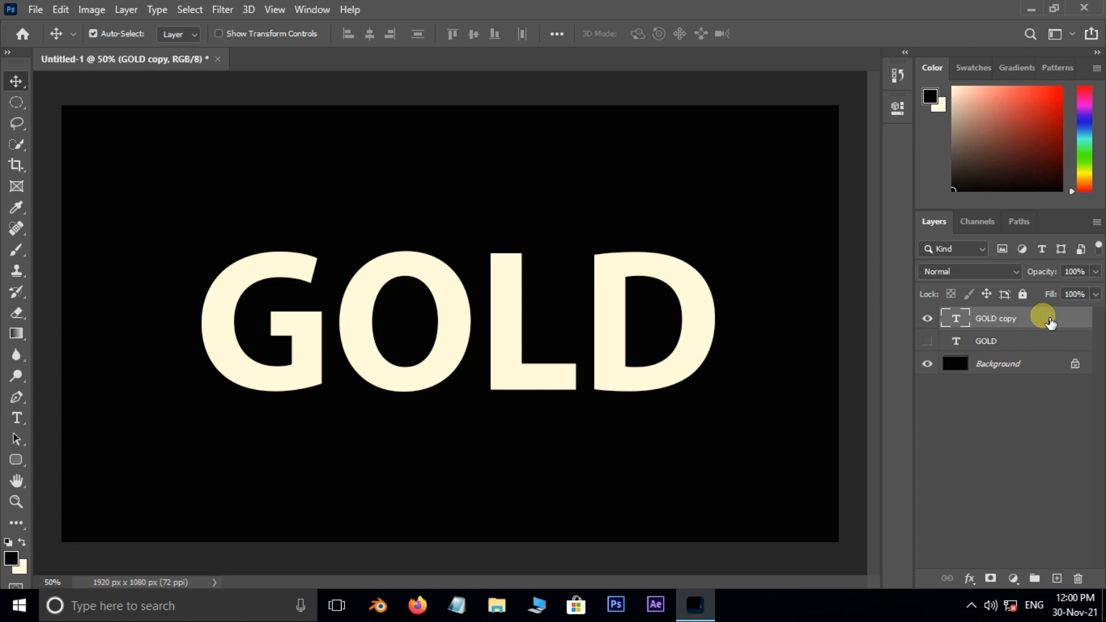
Add a Gradient Overlay to the GOLD copy layer and set the gradient's first colour stop to f6eead.
{"action": "double_click", "coordinate": [1047, 319]}
{"action": "left_click_drag", "start_coordinate": [724, 190], "coordinate": [708, 99]}
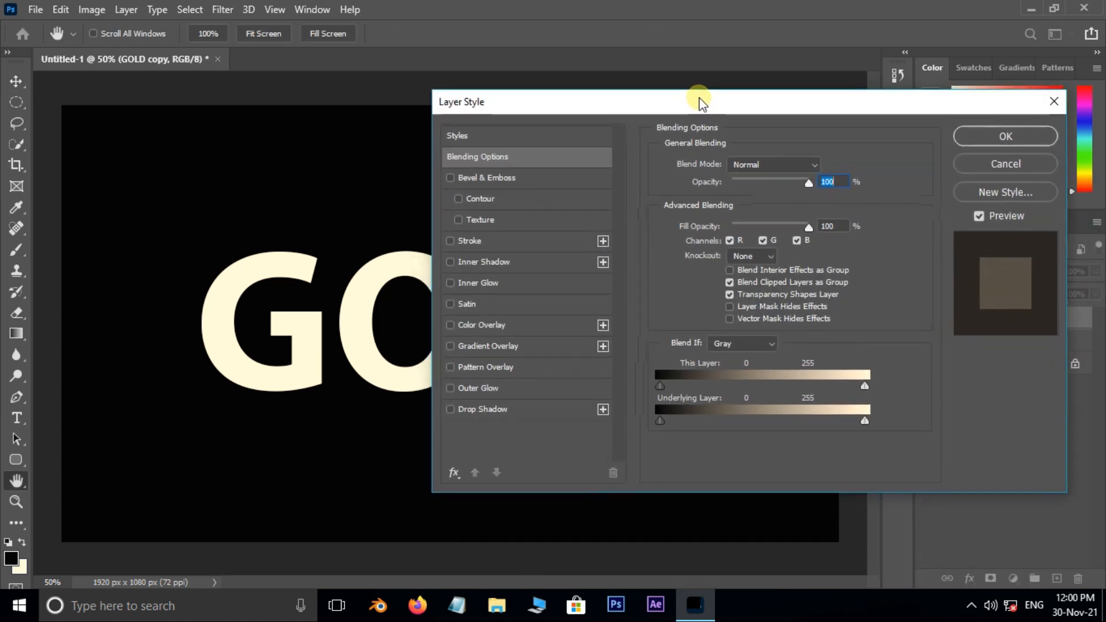
{"action": "left_click", "coordinate": [468, 345]}
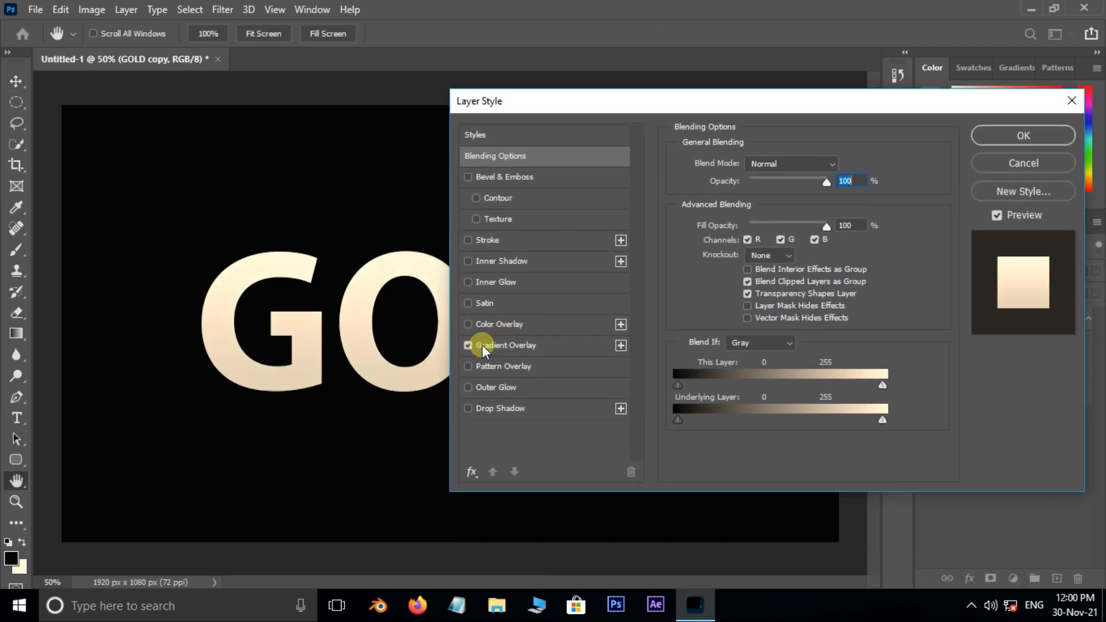
{"action": "left_click", "coordinate": [493, 343]}
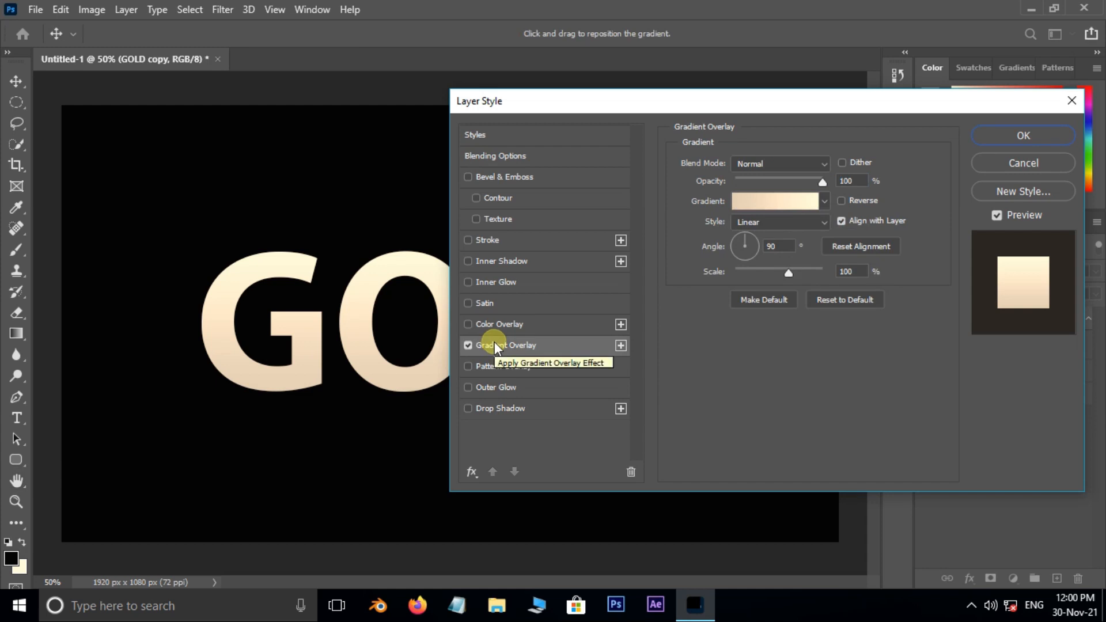
{"action": "left_click", "coordinate": [769, 202]}
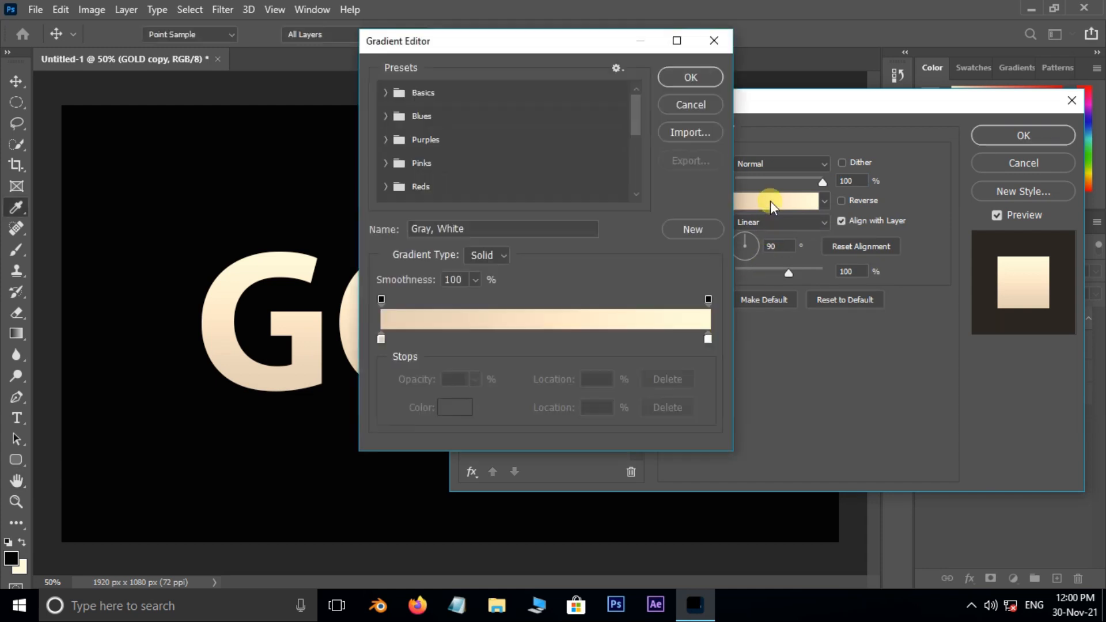
{"action": "double_click", "coordinate": [381, 340]}
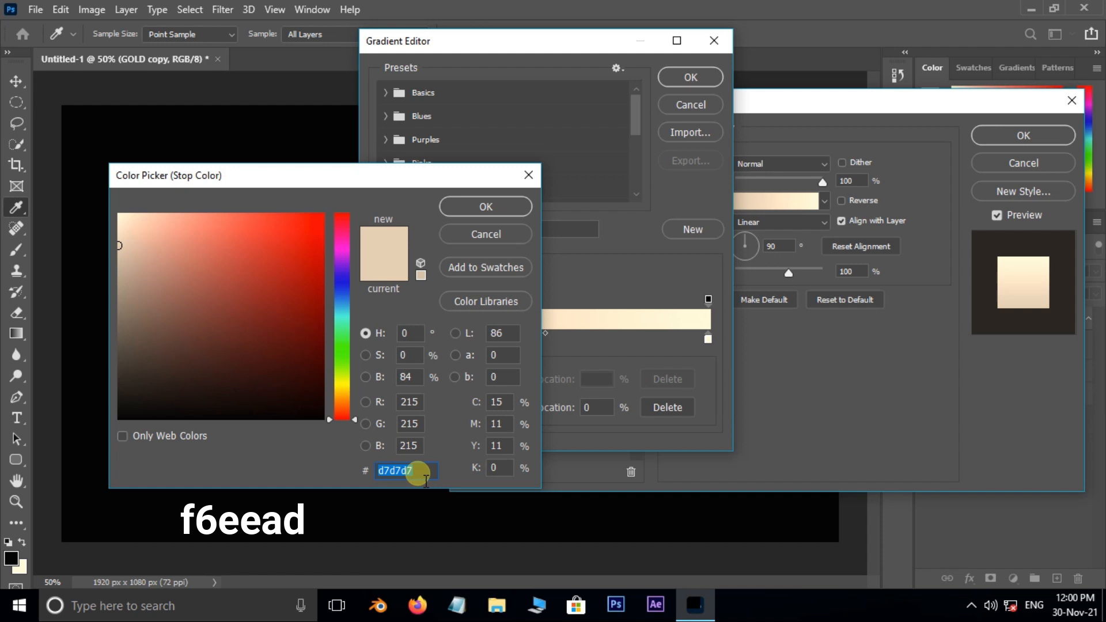
{"action": "type", "text": "F6"}
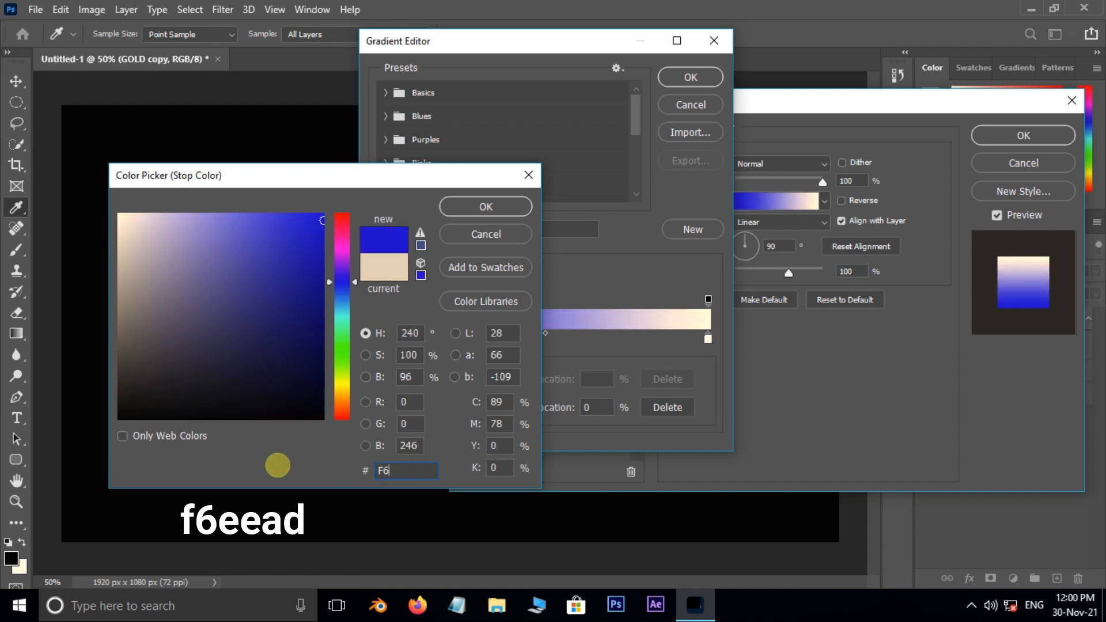
{"action": "type", "text": "EEAD"}
{"action": "left_click", "coordinate": [475, 209]}
Set the overlay gradient's end colour stop to c1ac51 and accept the gradient.
{"action": "left_click", "coordinate": [708, 338]}
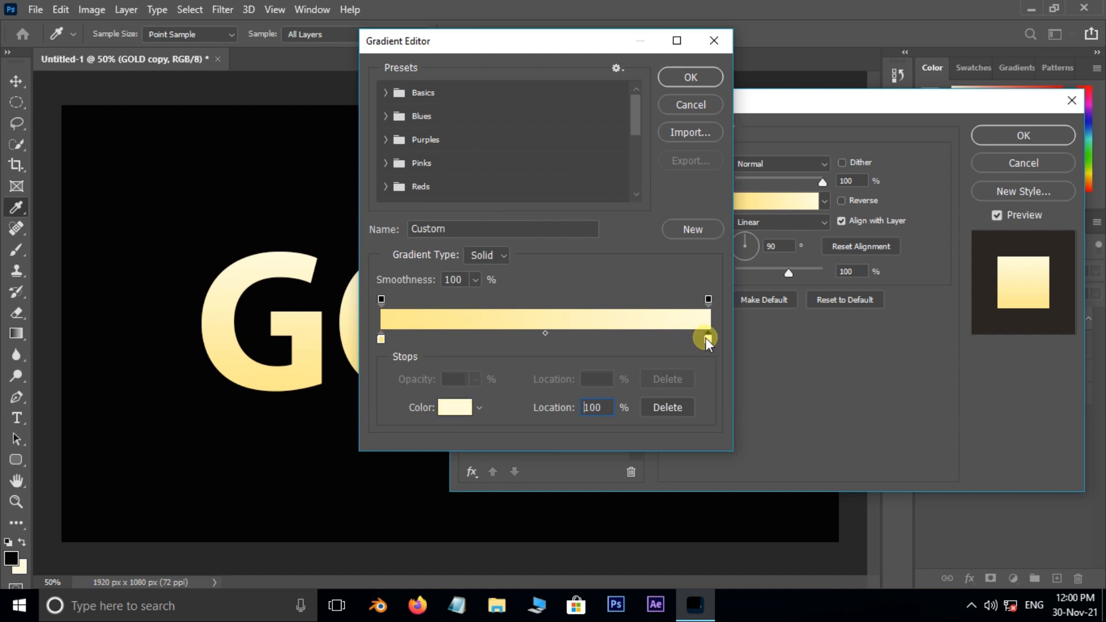
{"action": "double_click", "coordinate": [706, 337]}
{"action": "left_click", "coordinate": [365, 471]}
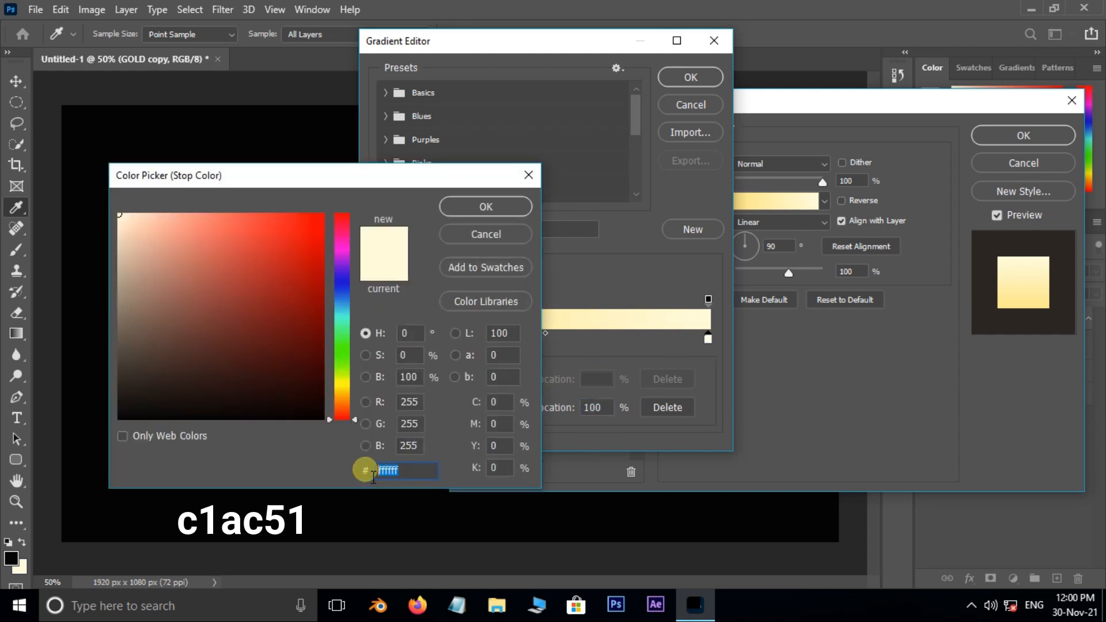
{"action": "type", "text": "c1"}
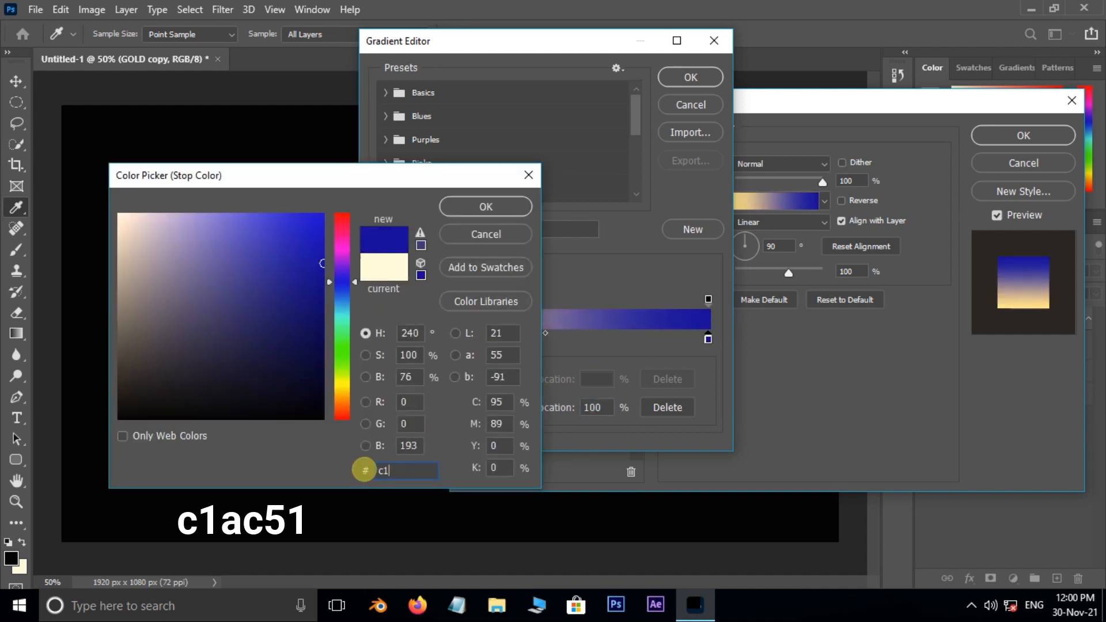
{"action": "type", "text": "ac51"}
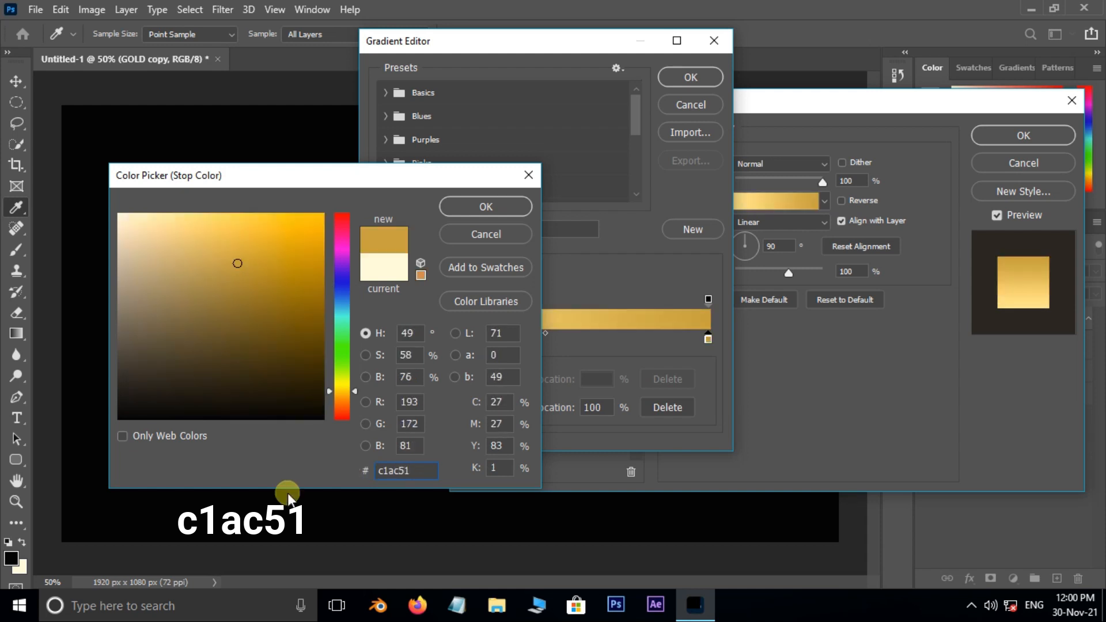
{"action": "left_click", "coordinate": [486, 203]}
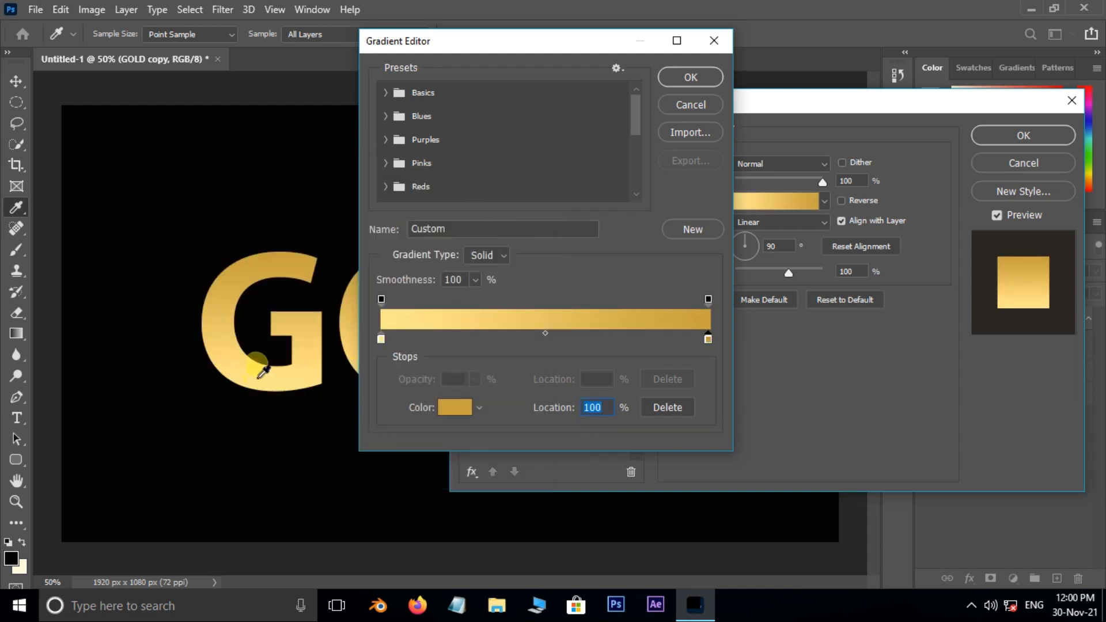
{"action": "left_click", "coordinate": [689, 79]}
Set the Gradient Overlay style to Reflected.
{"action": "left_click", "coordinate": [825, 221]}
{"action": "left_click", "coordinate": [749, 274]}
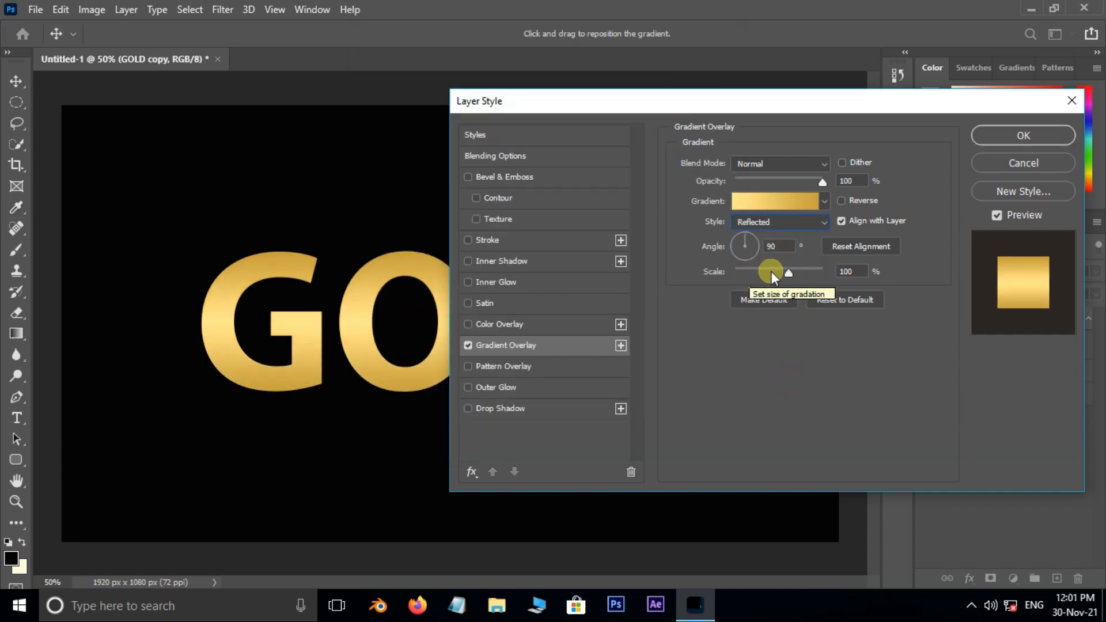
{"action": "left_click_drag", "start_coordinate": [613, 102], "coordinate": [644, 122]}
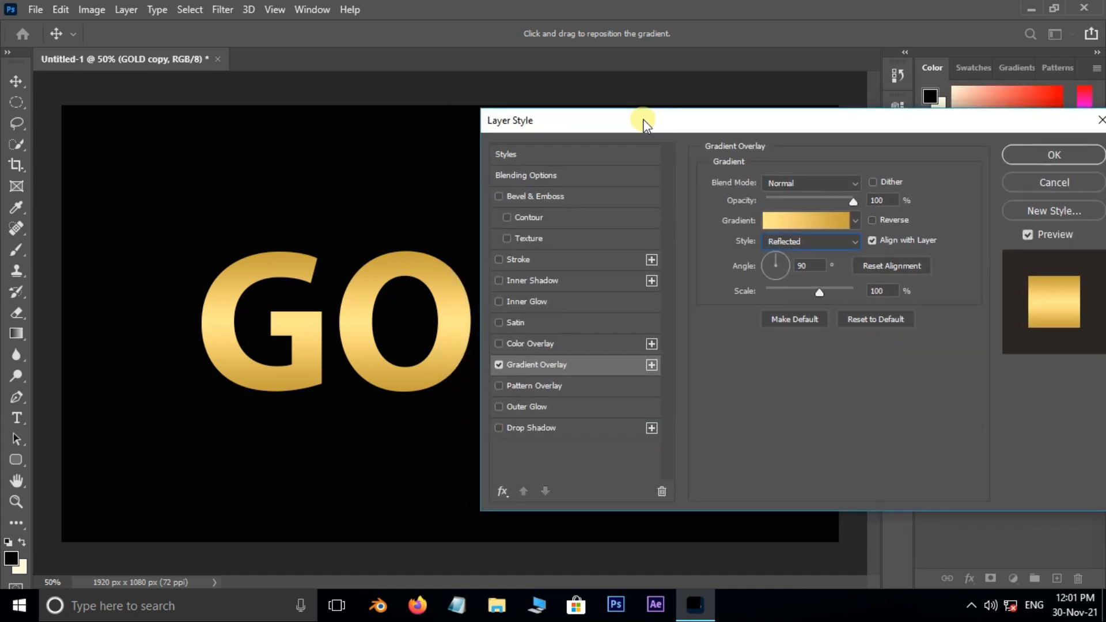
Add an Inner Bevel to the GOLD copy layer with the Chisel Hard technique and a size of 50 px.
{"action": "left_click", "coordinate": [507, 197]}
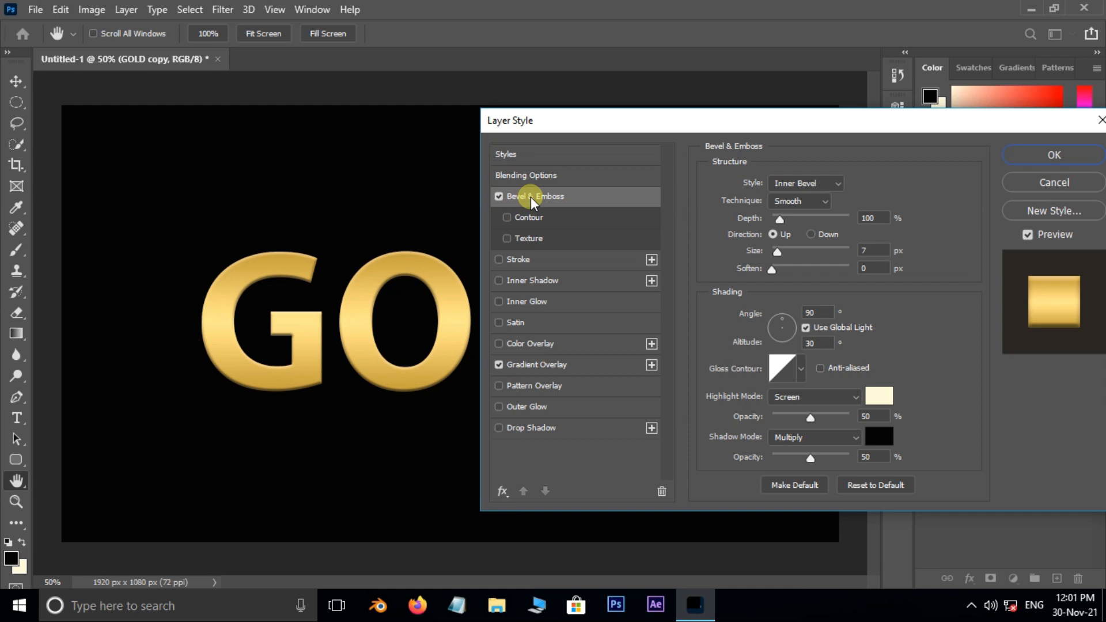
{"action": "left_click", "coordinate": [838, 184]}
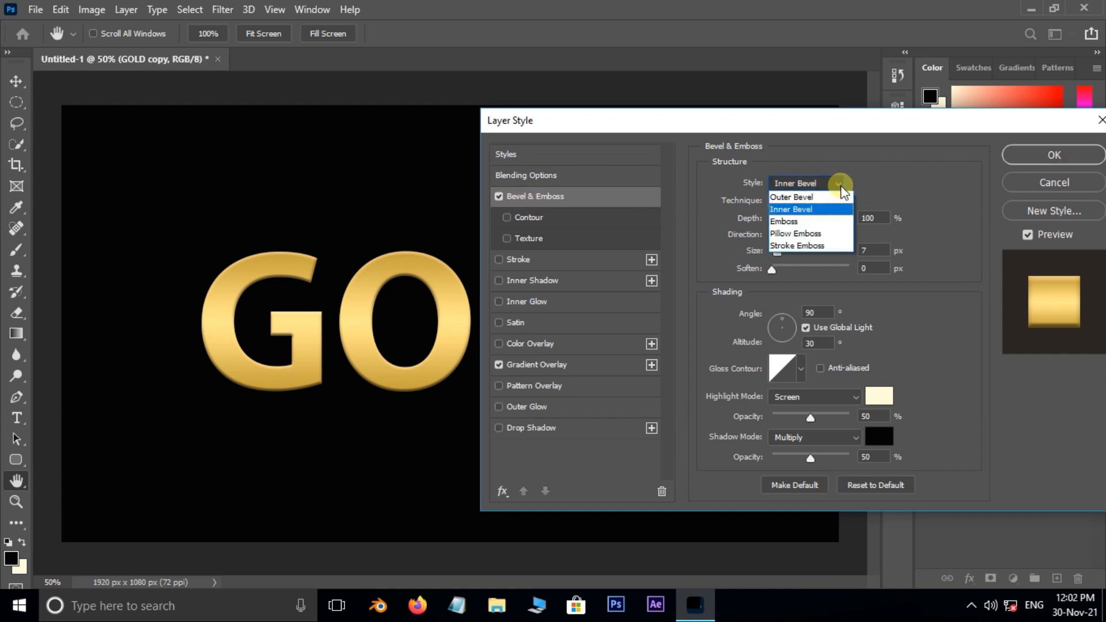
{"action": "left_click", "coordinate": [823, 196]}
{"action": "left_click", "coordinate": [825, 201]}
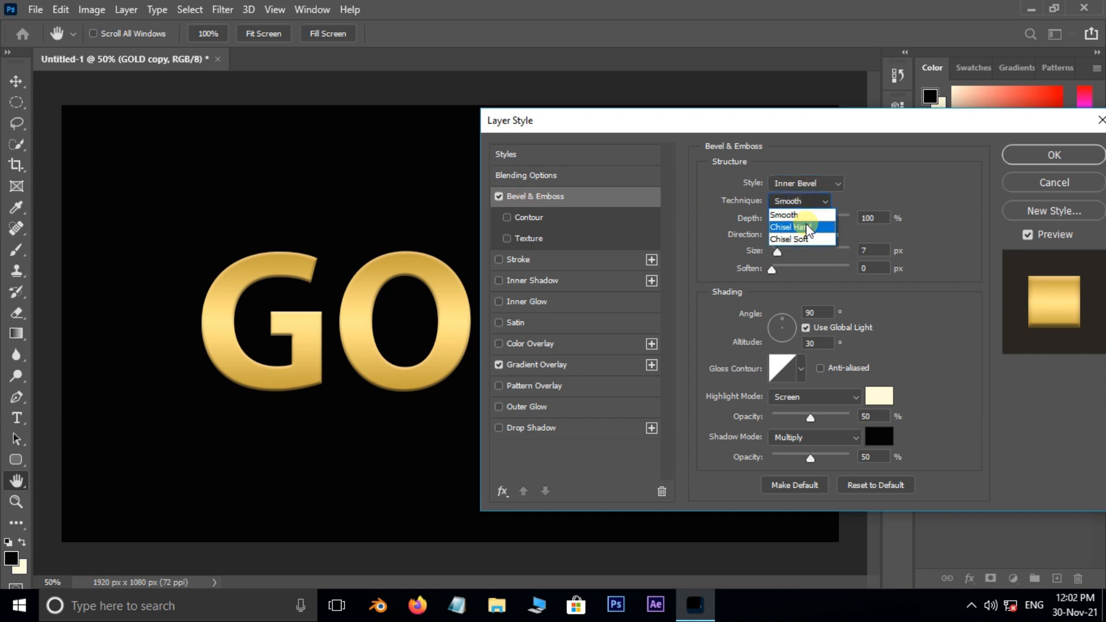
{"action": "left_click", "coordinate": [807, 227]}
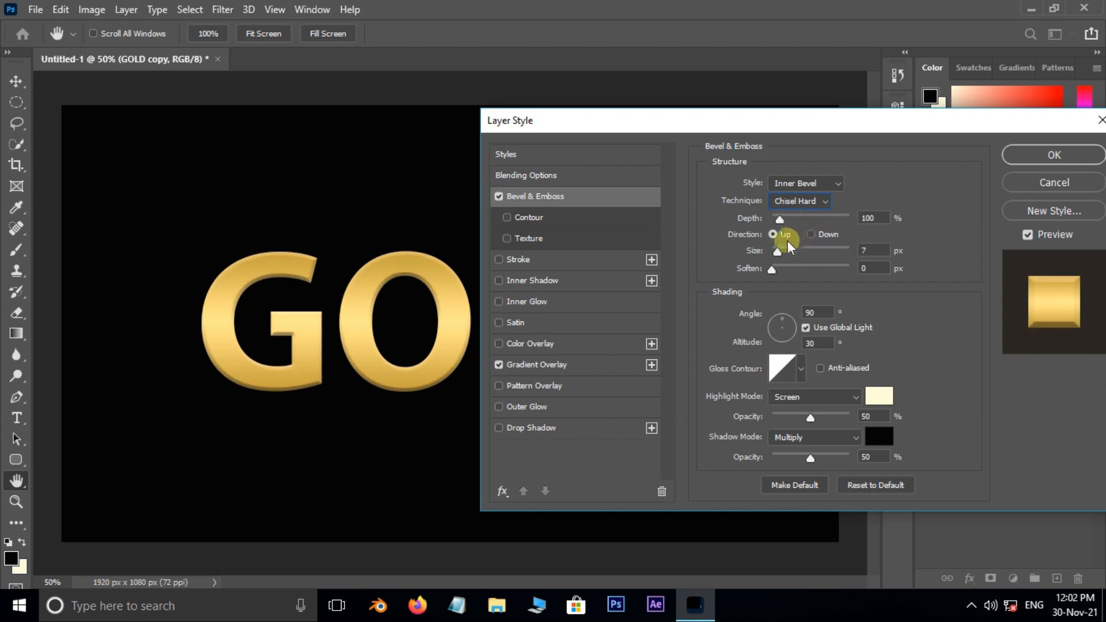
{"action": "left_click", "coordinate": [870, 250]}
{"action": "type", "text": "50"}
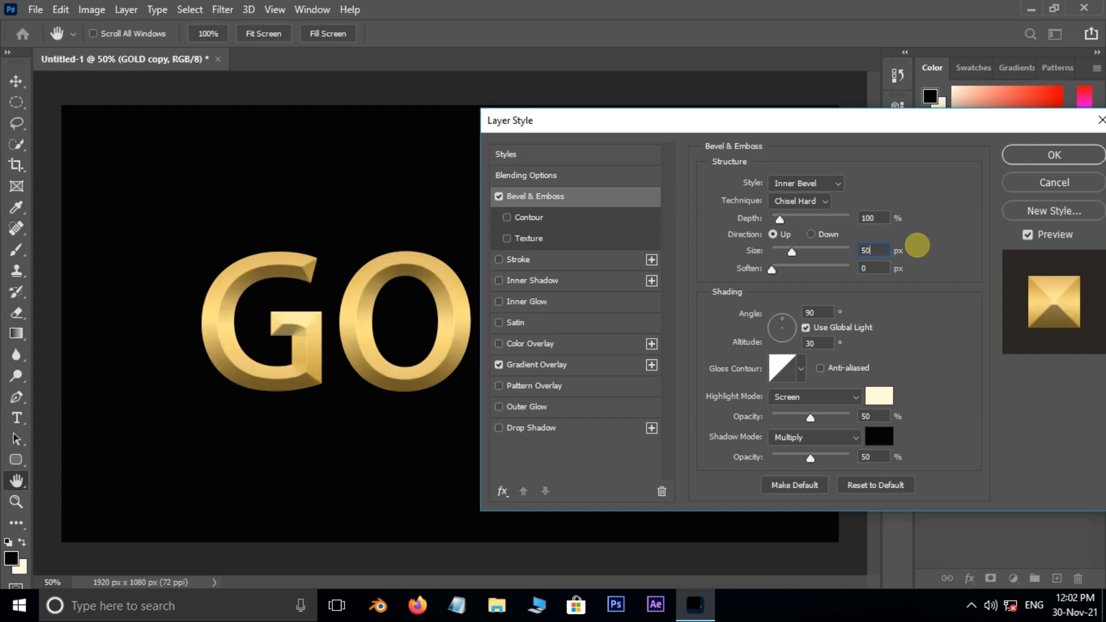
Set the bevel's shading angle to 120° and choose the double-peaked gloss contour.
{"action": "left_click", "coordinate": [871, 267]}
{"action": "key", "text": "Tab"}
{"action": "type", "text": "120"}
{"action": "left_click", "coordinate": [800, 370]}
{"action": "left_click", "coordinate": [754, 433]}
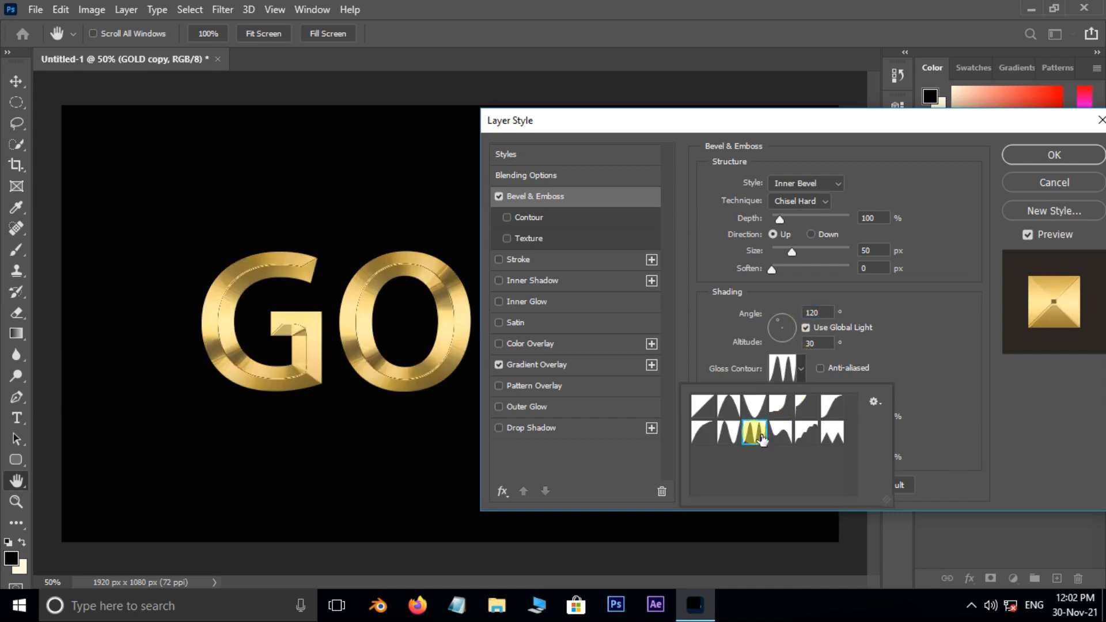
{"action": "left_click", "coordinate": [926, 380]}
Set both the highlight and shadow opacity of the bevel to 75%.
{"action": "left_click", "coordinate": [884, 417]}
{"action": "type", "text": "75"}
{"action": "left_click", "coordinate": [881, 458]}
{"action": "type", "text": "75"}
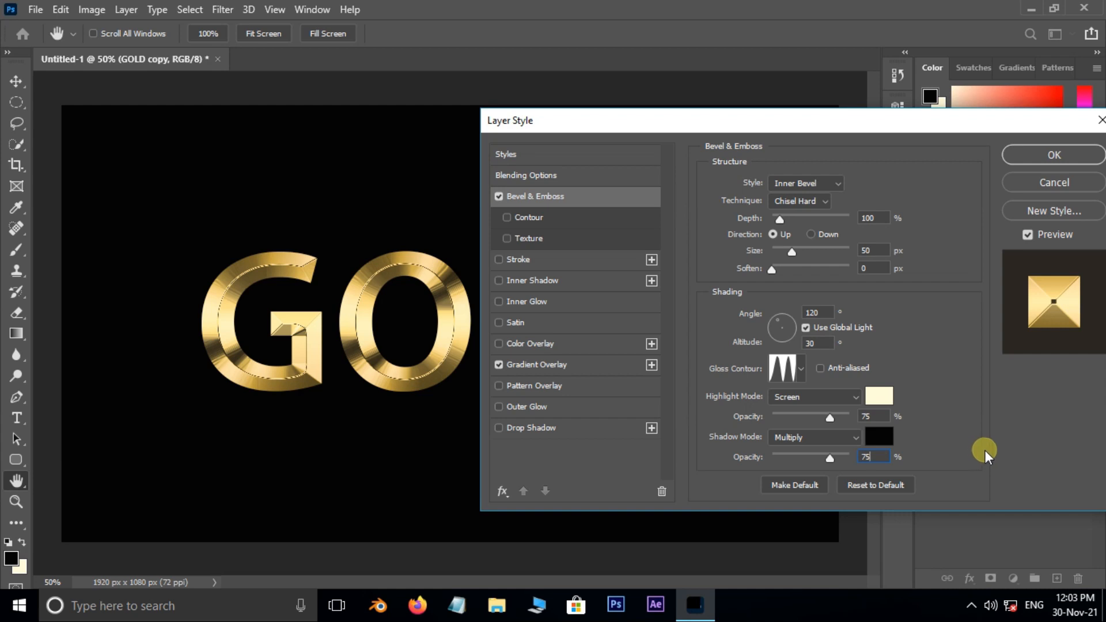
Add an Inner Glow to the GOLD copy layer with the colour e8bb1f.
{"action": "left_click", "coordinate": [547, 302]}
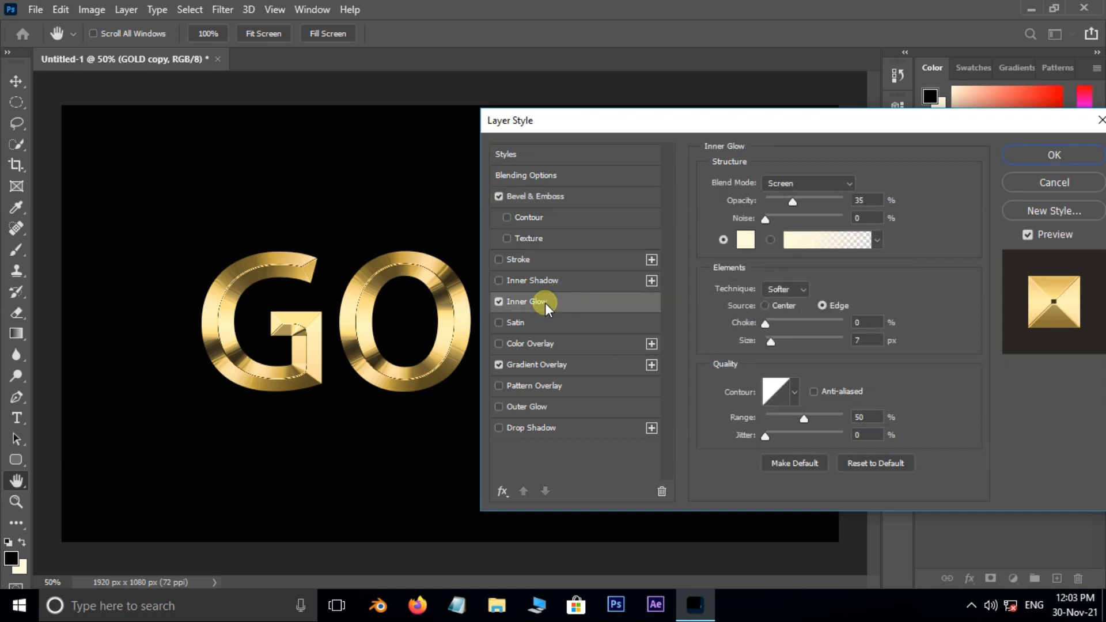
{"action": "left_click", "coordinate": [746, 240]}
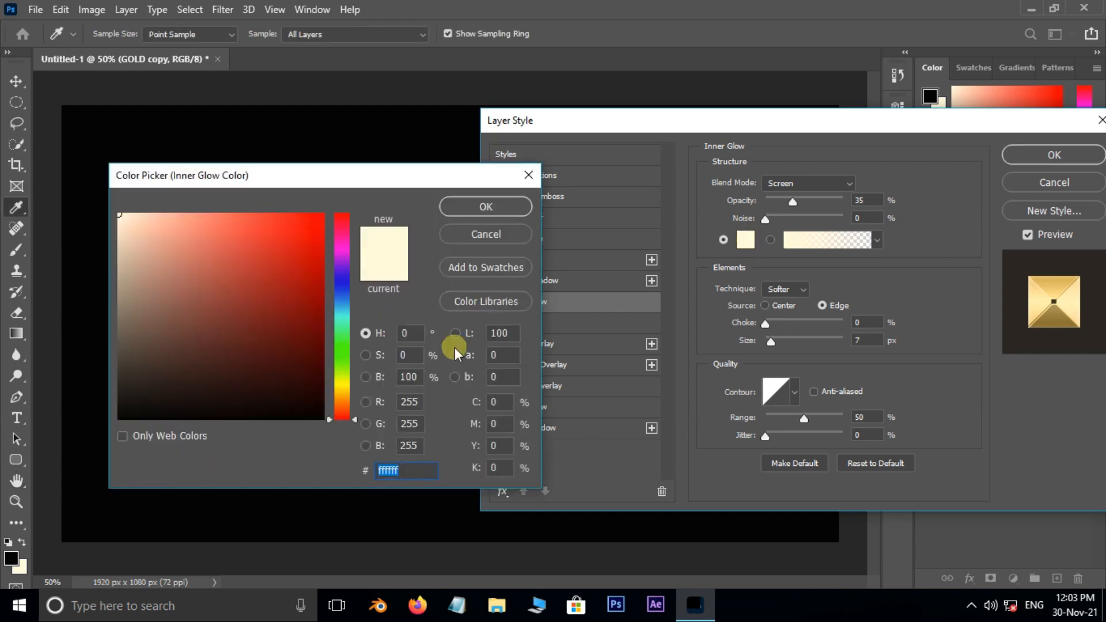
{"action": "type", "text": "e"}
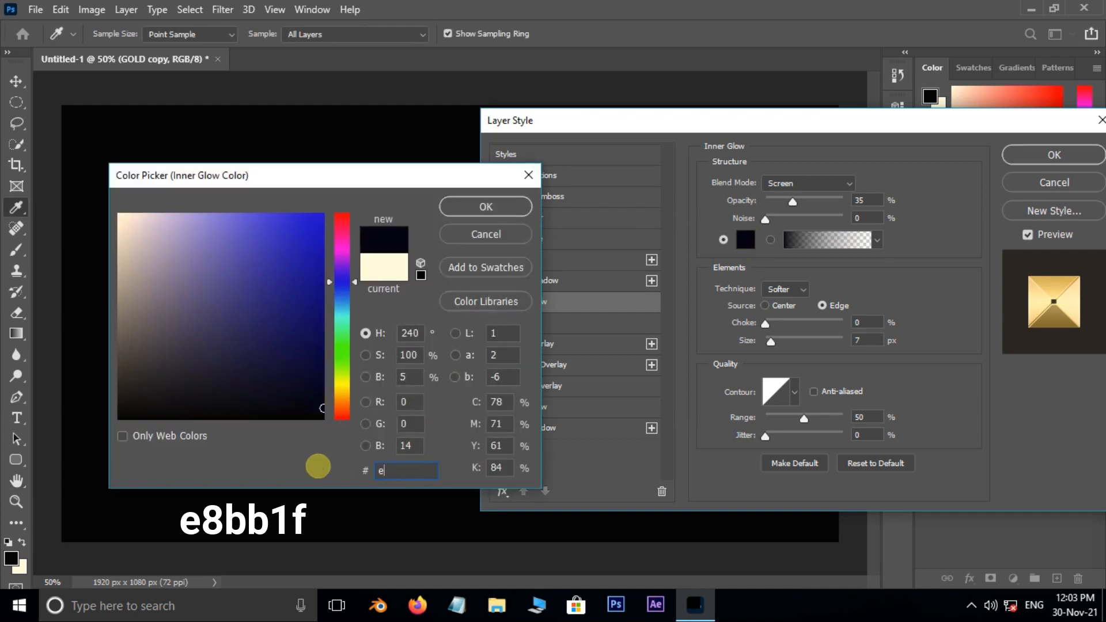
{"action": "type", "text": "8bb1f"}
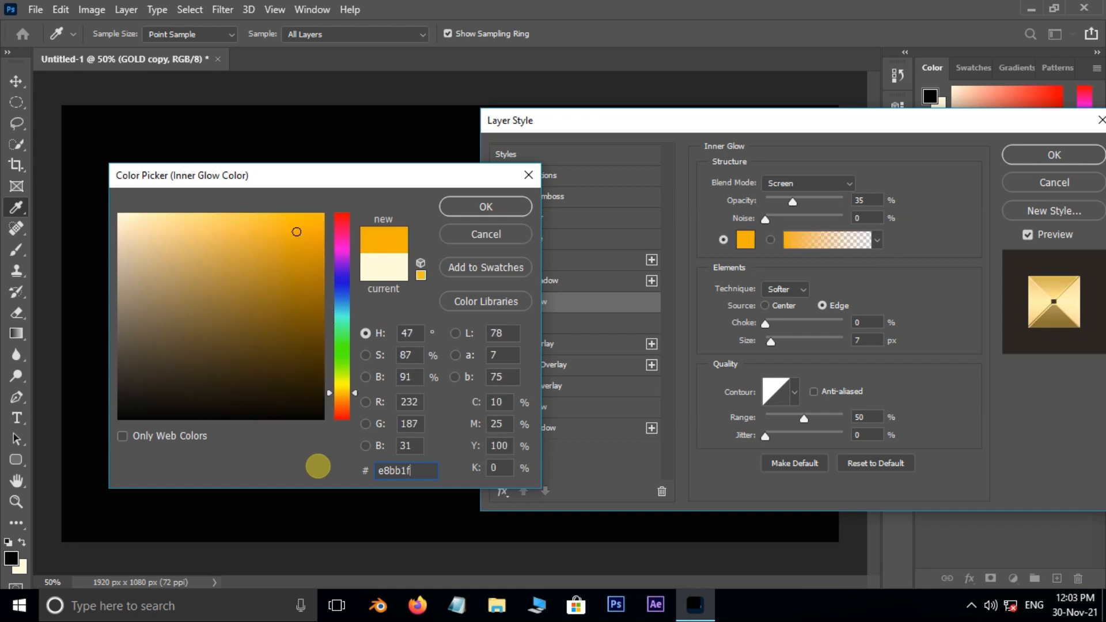
{"action": "left_click", "coordinate": [479, 208]}
Set the Inner Glow to Multiply blend mode, 50% opacity and 125 px size, and apply the layer style.
{"action": "left_click", "coordinate": [818, 184]}
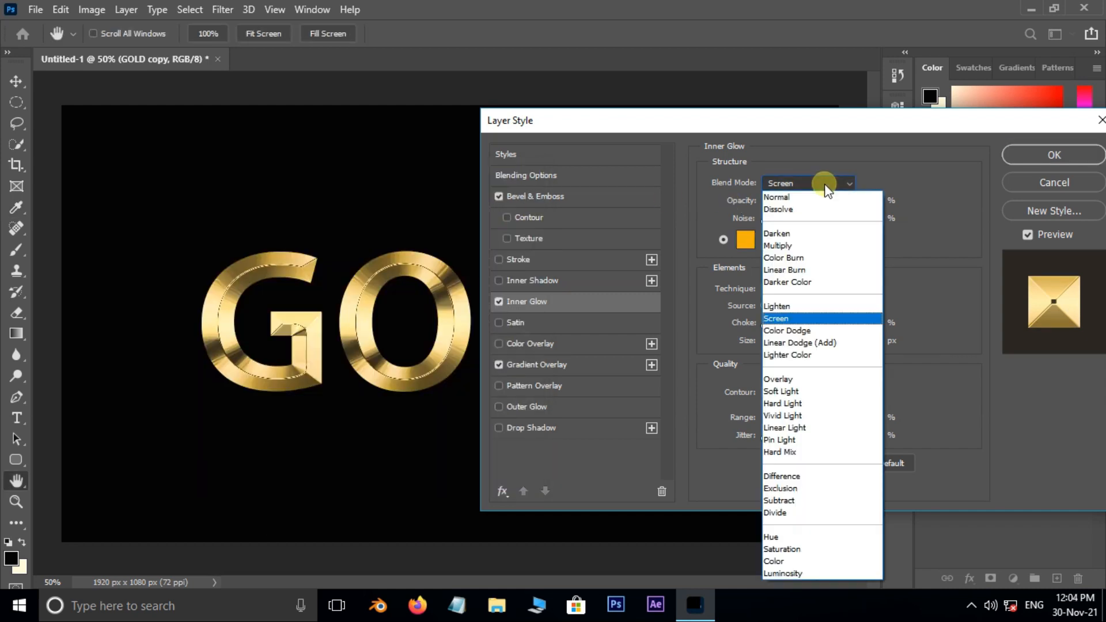
{"action": "left_click", "coordinate": [818, 246]}
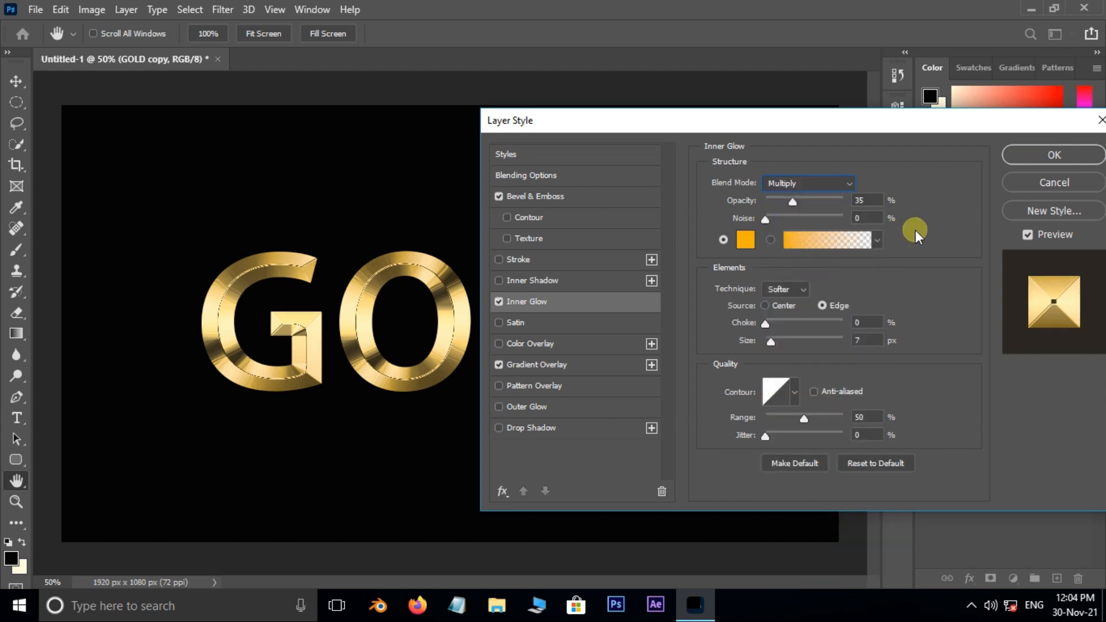
{"action": "type", "text": "50"}
{"action": "double_click", "coordinate": [875, 340]}
{"action": "type", "text": "1"}
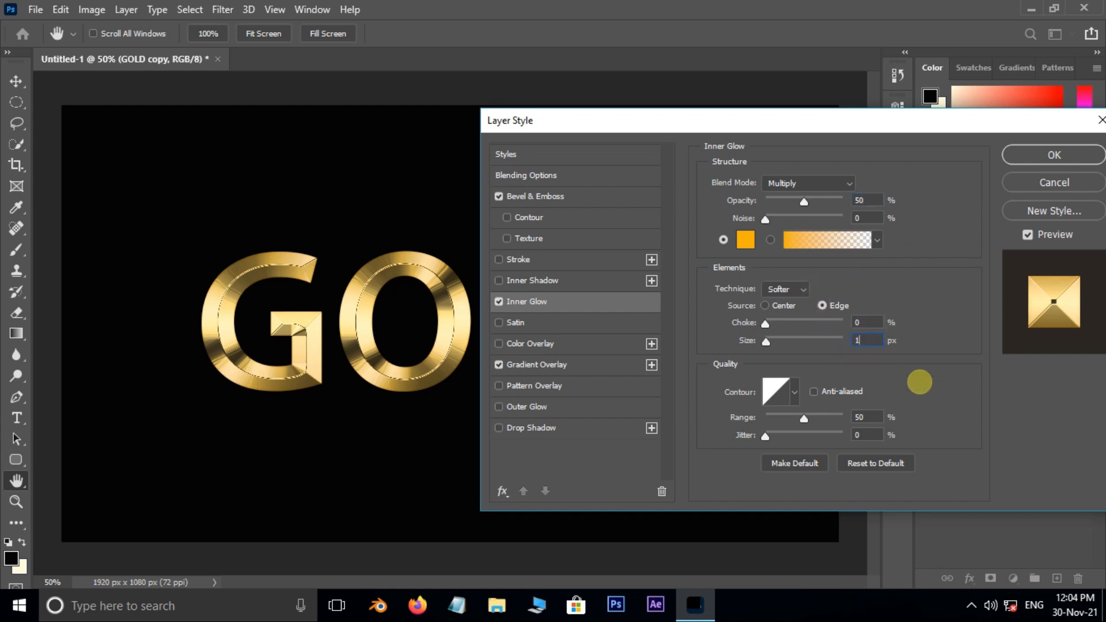
{"action": "type", "text": "25"}
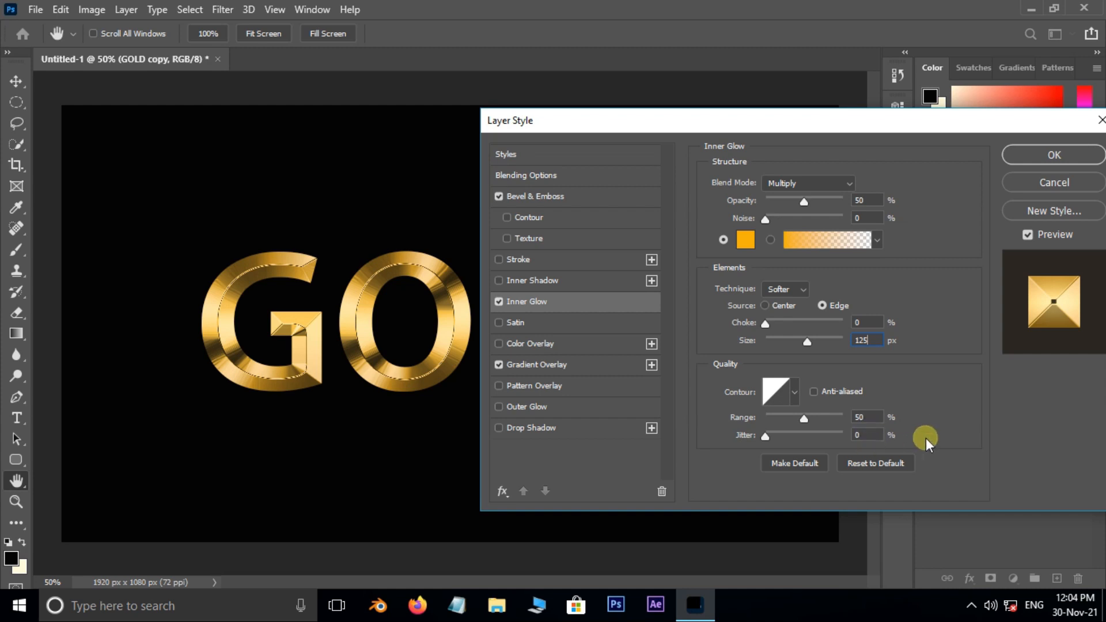
{"action": "left_click", "coordinate": [1030, 162]}
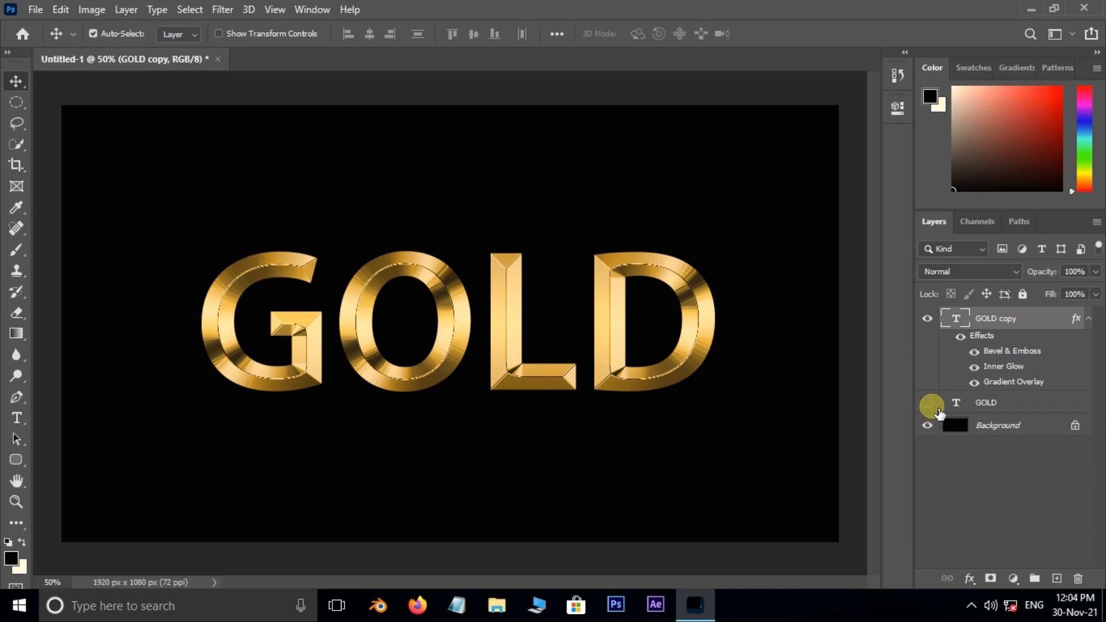
Show the original GOLD text layer and add a Stroke with the Gradient fill type to it.
{"action": "left_click", "coordinate": [929, 404]}
{"action": "left_click", "coordinate": [1012, 406]}
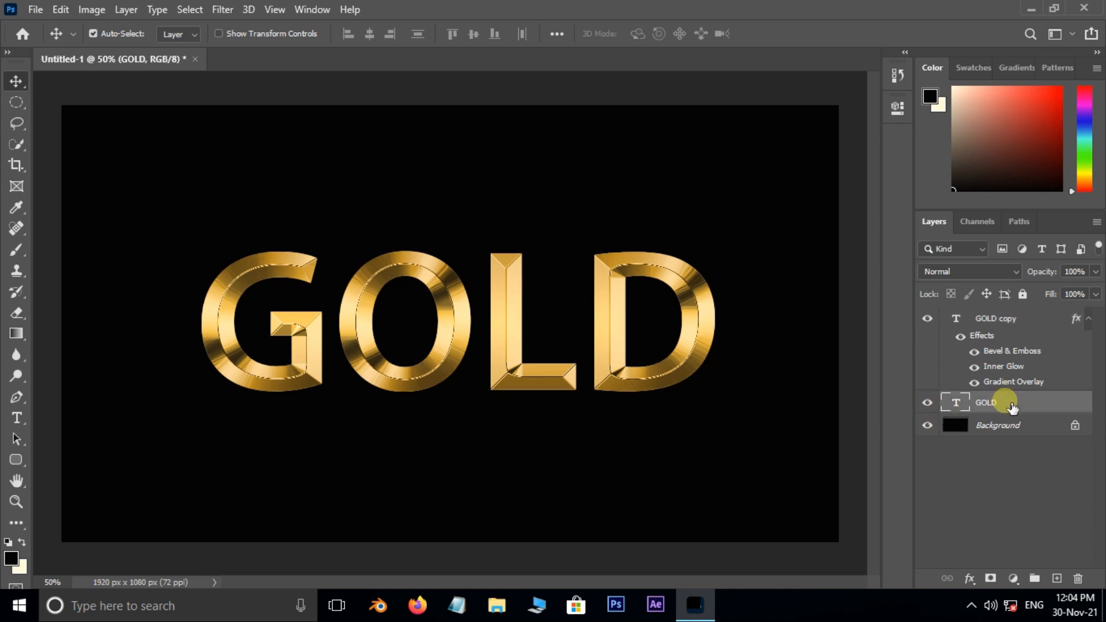
{"action": "double_click", "coordinate": [1044, 404]}
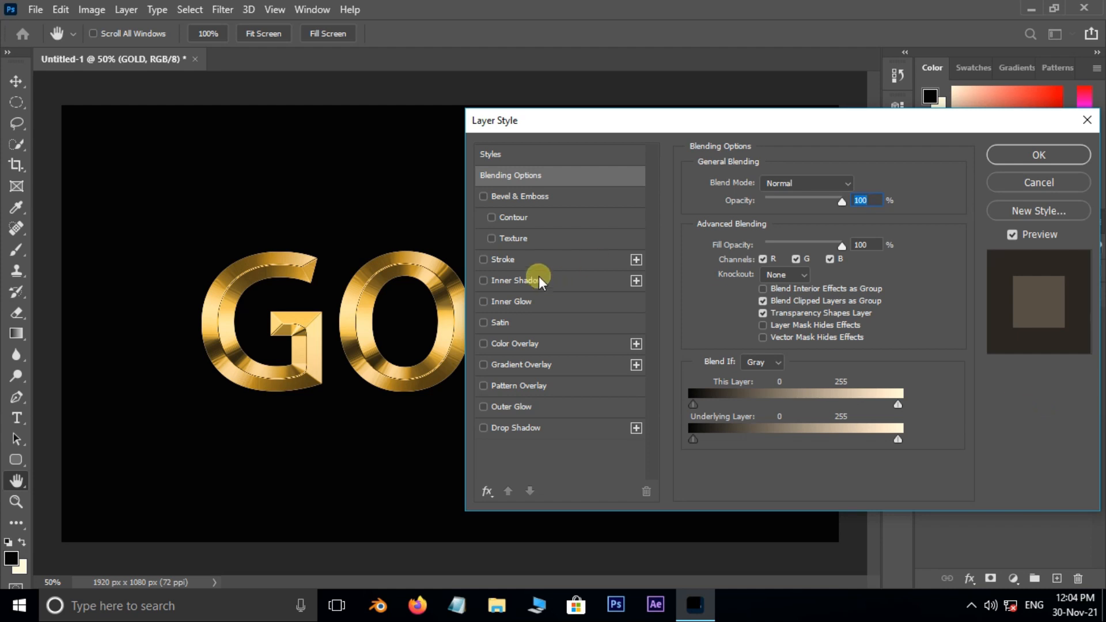
{"action": "left_click", "coordinate": [493, 258]}
{"action": "left_click", "coordinate": [779, 275]}
{"action": "left_click", "coordinate": [769, 298]}
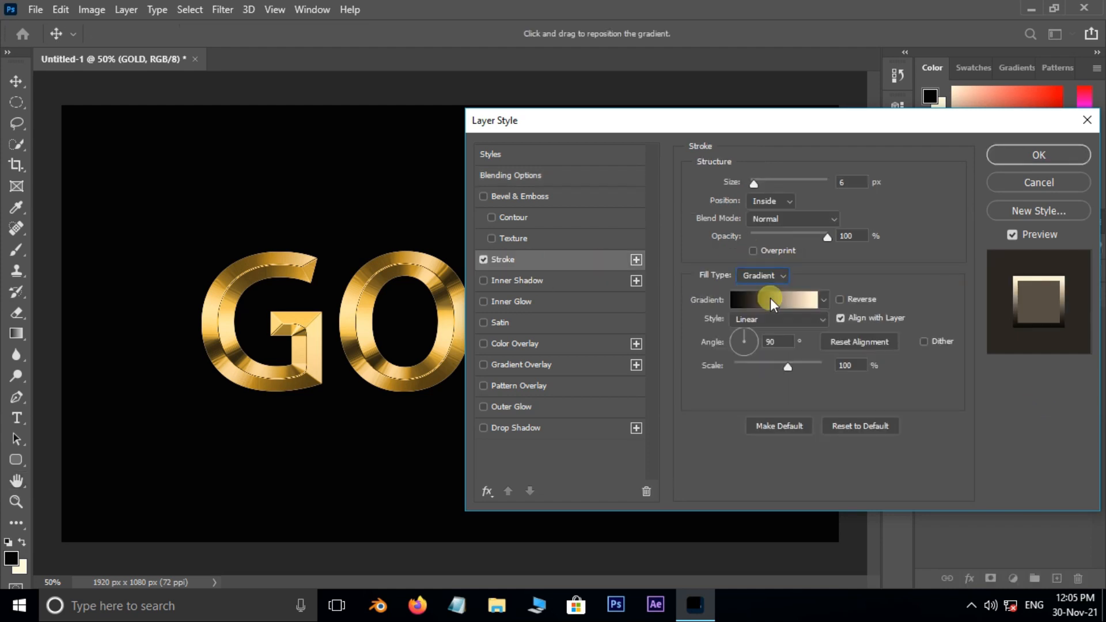
Set the starting colour stop of the stroke gradient to f6eead.
{"action": "left_click", "coordinate": [771, 300]}
{"action": "left_click", "coordinate": [381, 339]}
{"action": "double_click", "coordinate": [381, 340]}
{"action": "double_click", "coordinate": [398, 469]}
{"action": "type", "text": "f"}
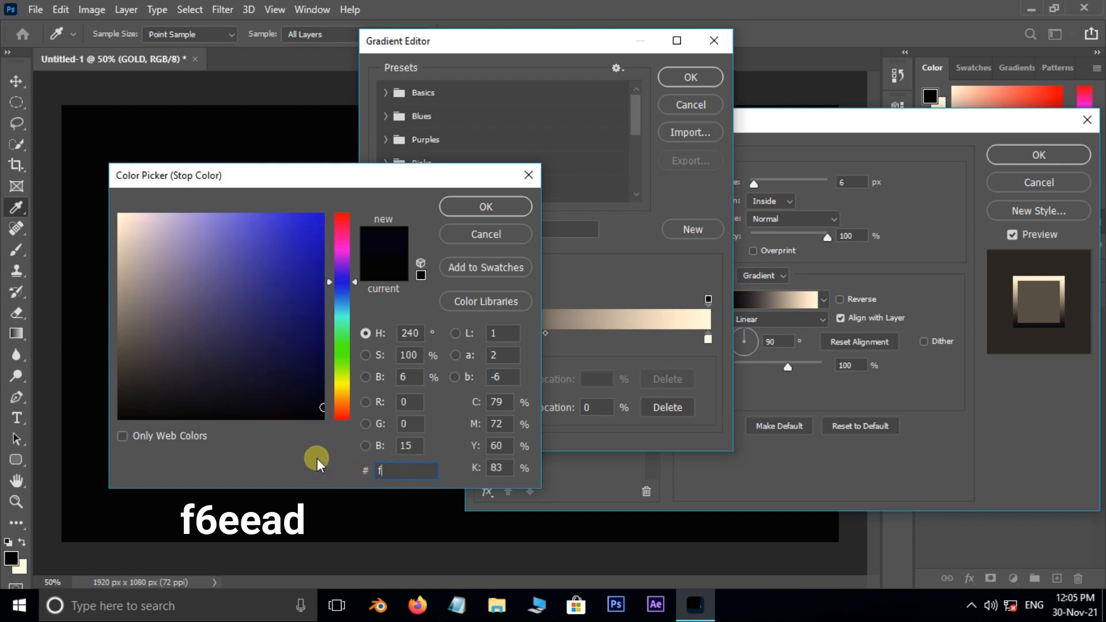
{"action": "type", "text": "6eead"}
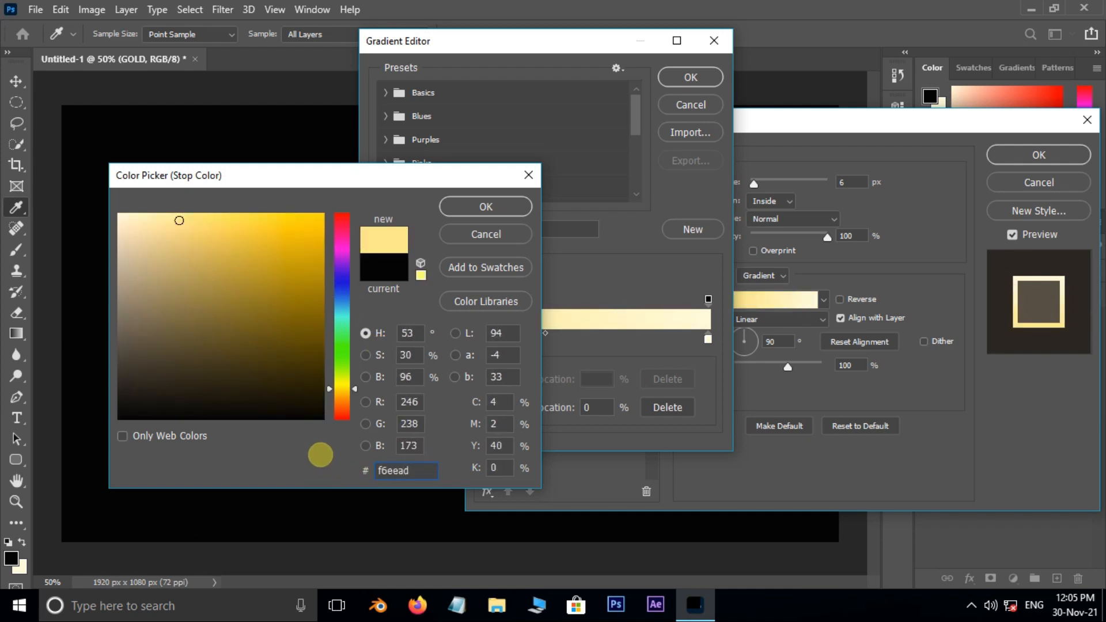
{"action": "left_click", "coordinate": [479, 211]}
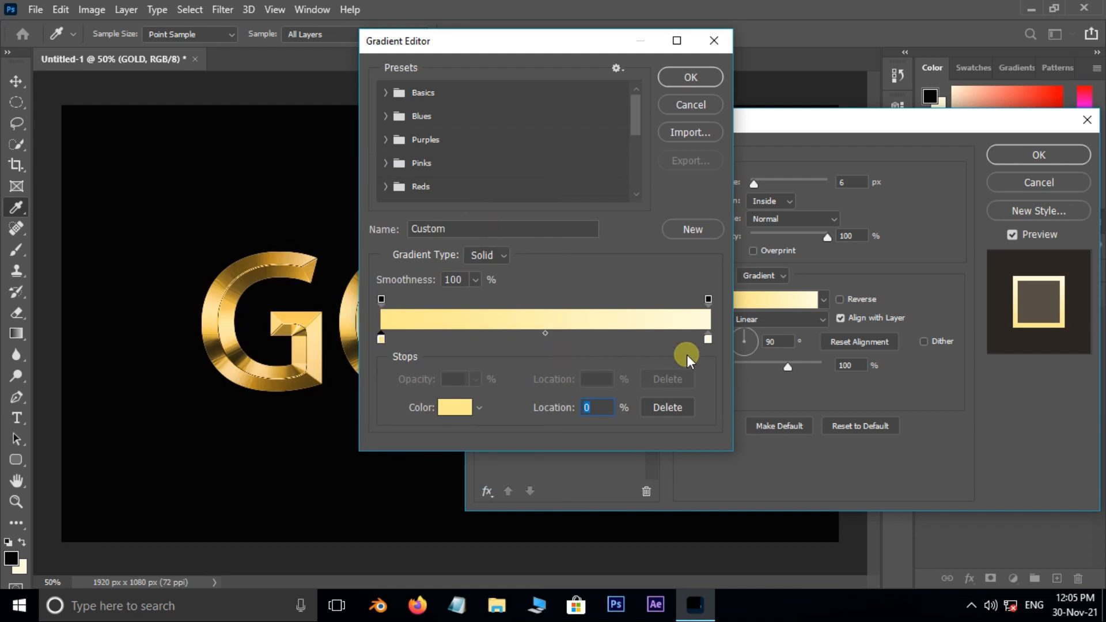
Set the ending colour stop of the stroke gradient to c1ac51 and accept the gradient.
{"action": "double_click", "coordinate": [709, 340]}
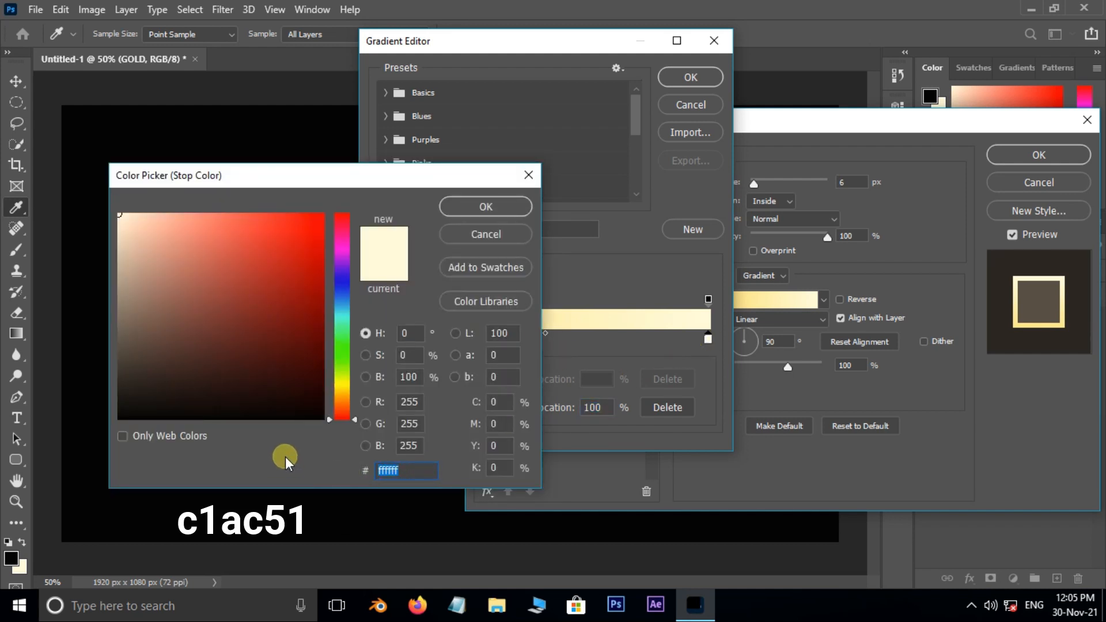
{"action": "type", "text": "c1ac51"}
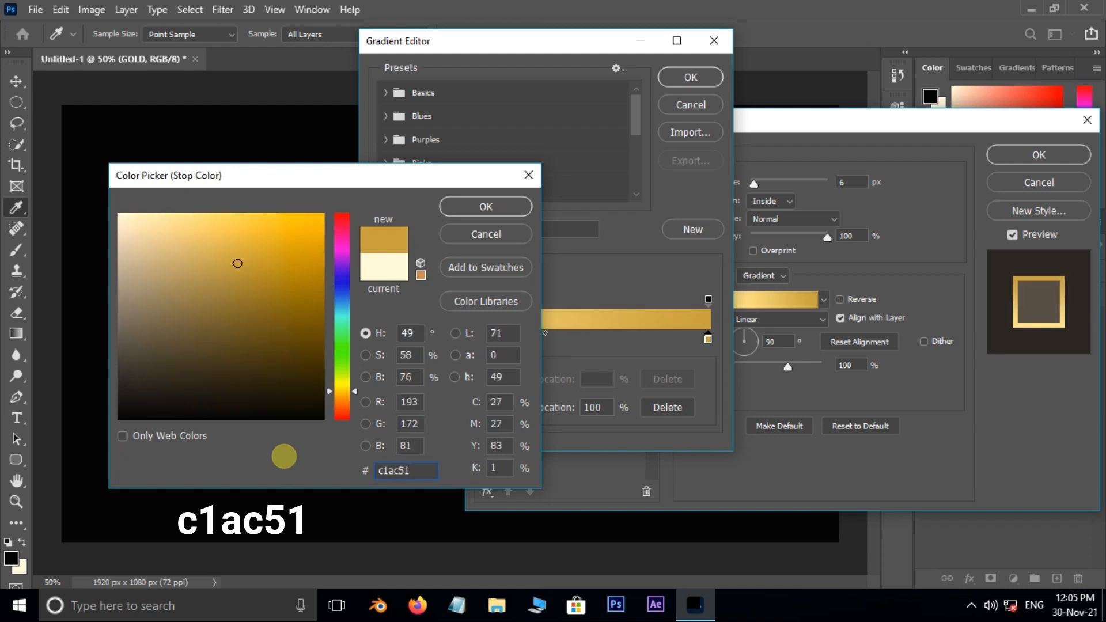
{"action": "left_click", "coordinate": [482, 208]}
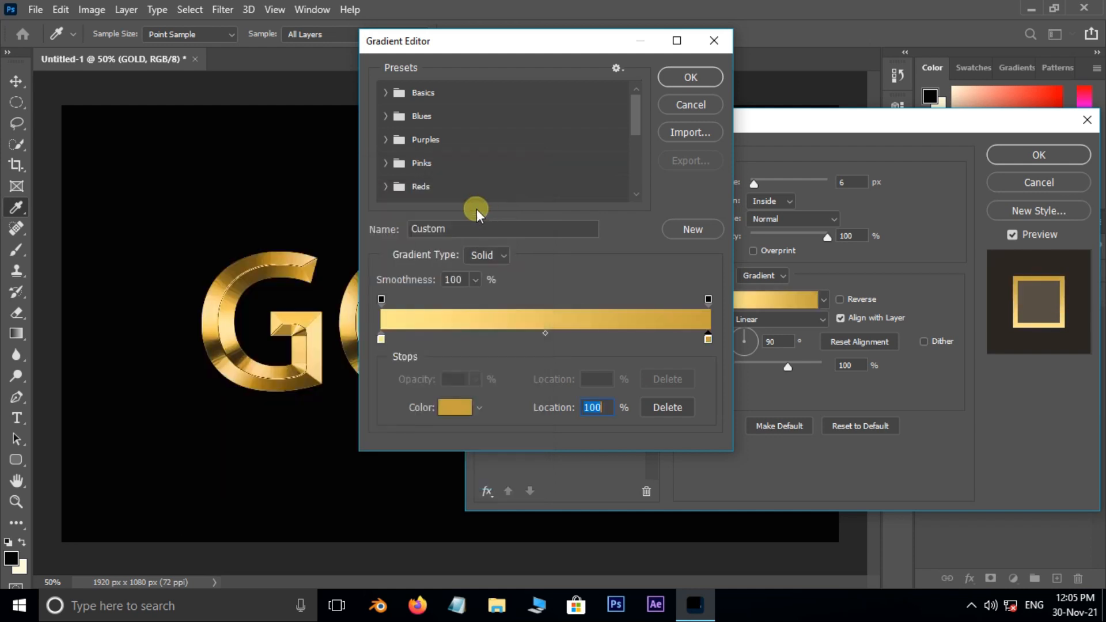
{"action": "left_click", "coordinate": [690, 76]}
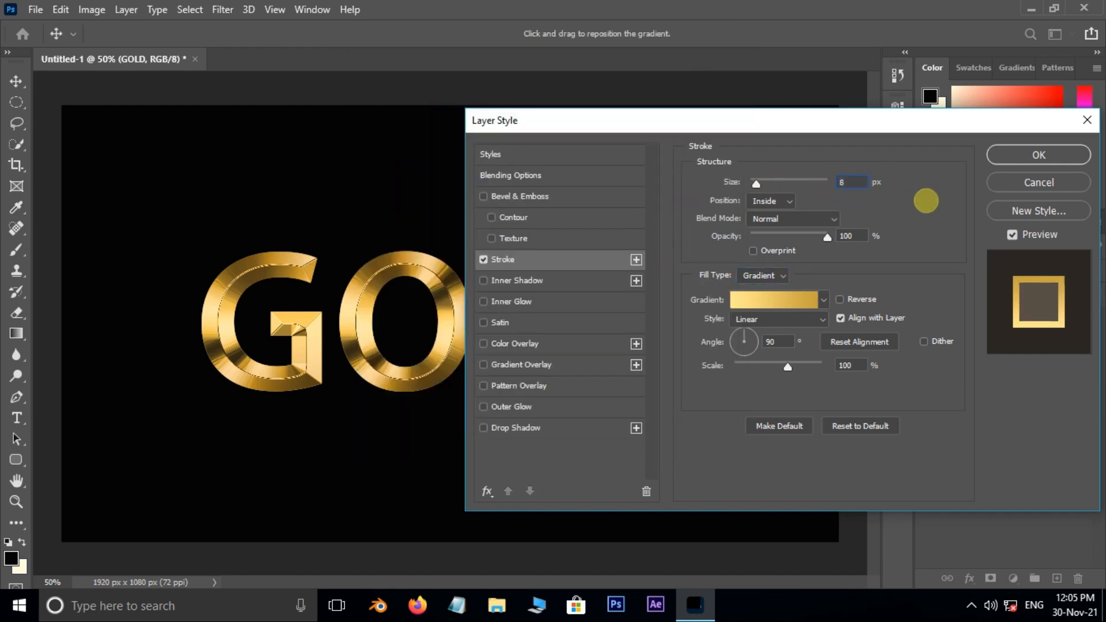
Give the stroke a size of 8 px, the Outside position and the Reflected gradient style.
{"action": "left_click", "coordinate": [784, 201]}
{"action": "left_click", "coordinate": [780, 217]}
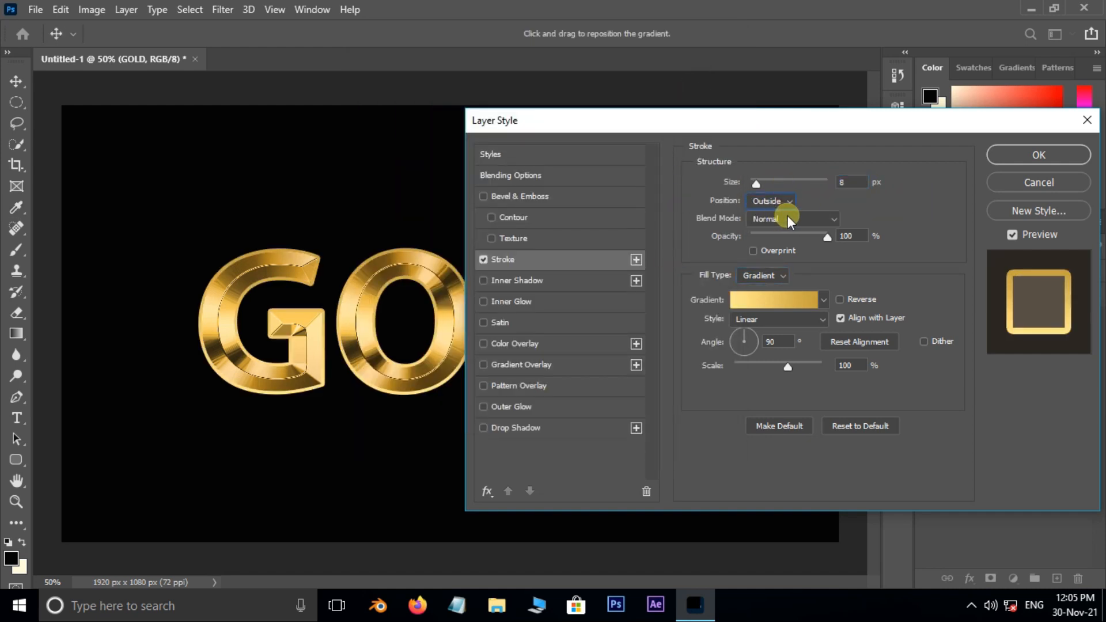
{"action": "left_click", "coordinate": [789, 322]}
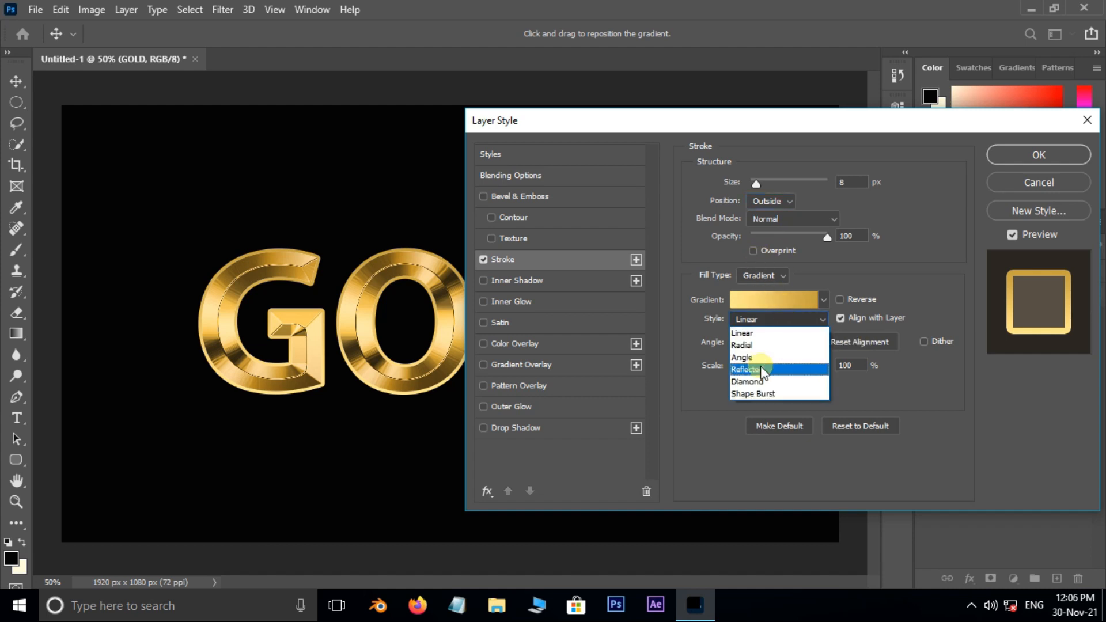
{"action": "left_click", "coordinate": [764, 370]}
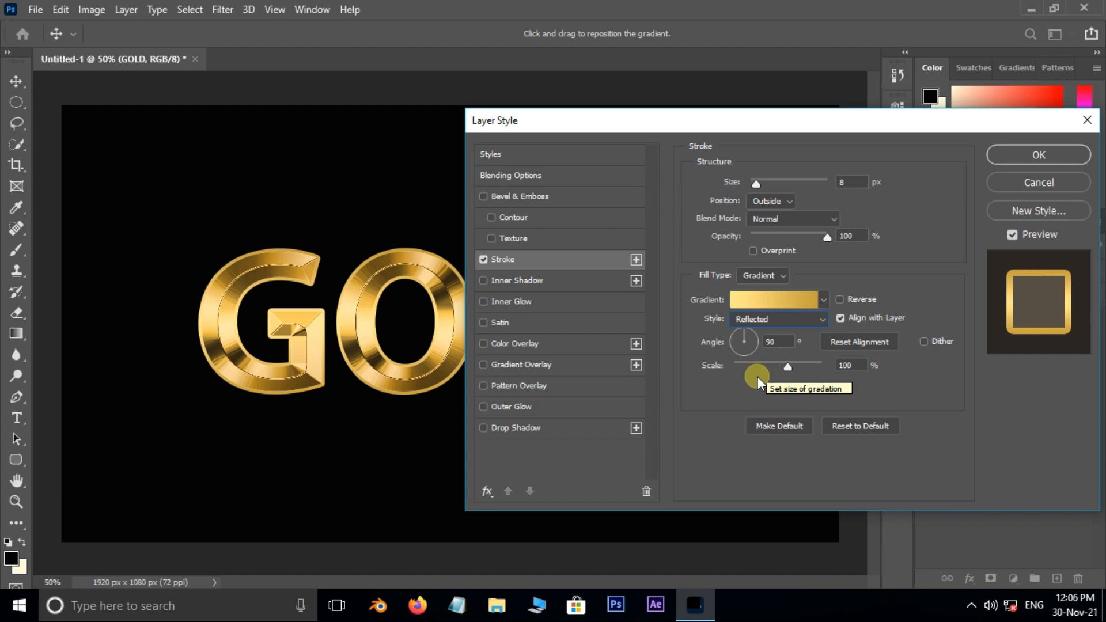
Add Bevel & Emboss to the GOLD layer with the Stroke Emboss style and Chisel Hard technique.
{"action": "left_click", "coordinate": [517, 197]}
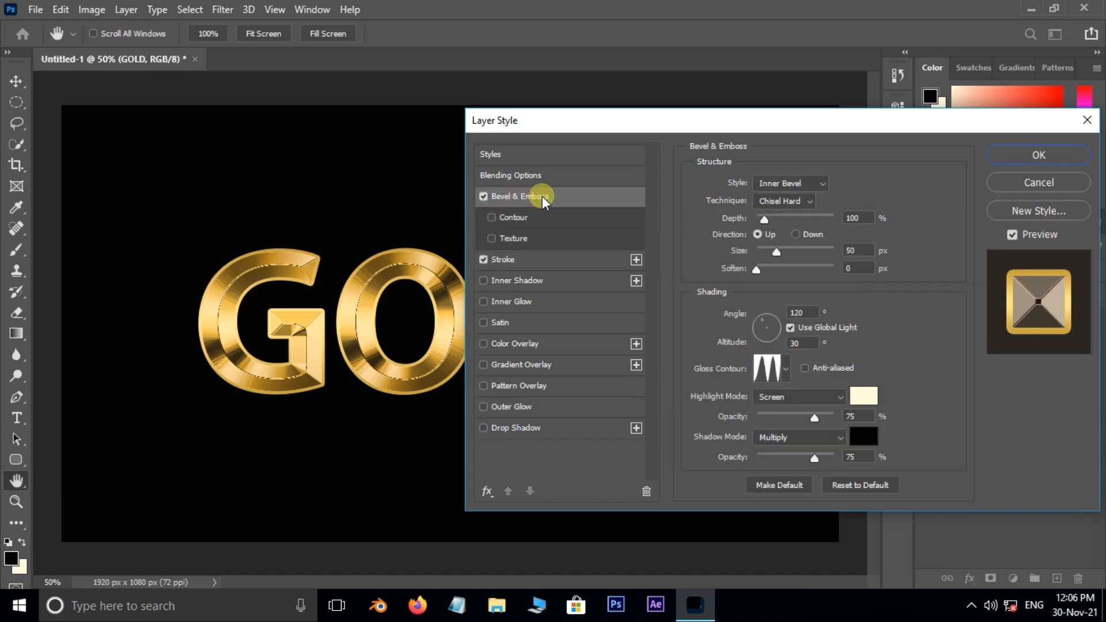
{"action": "left_click", "coordinate": [796, 181]}
{"action": "left_click", "coordinate": [793, 244]}
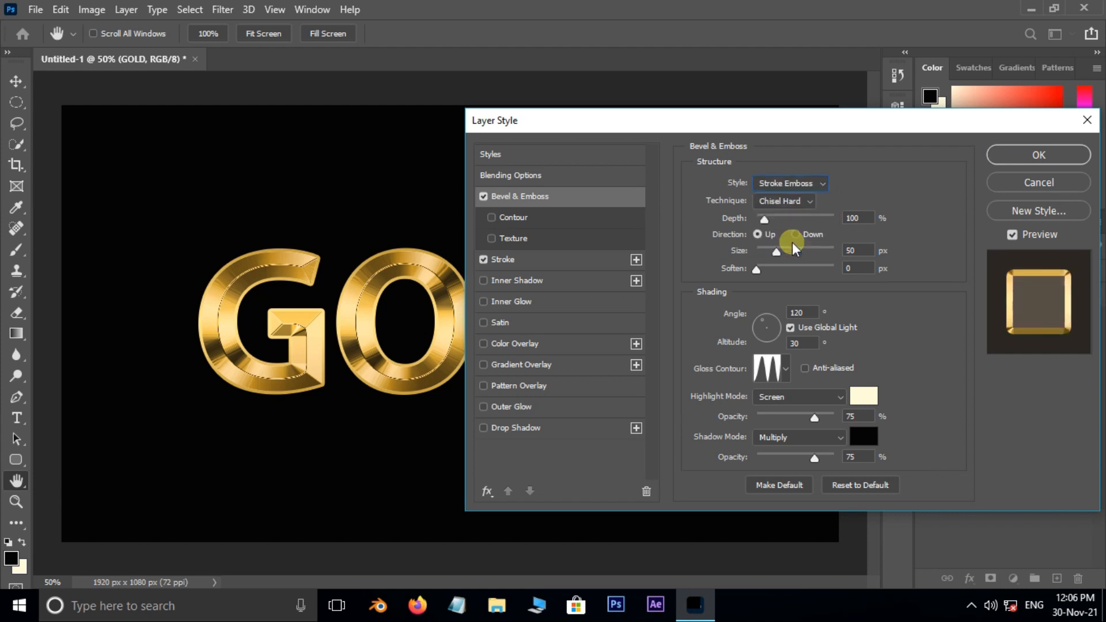
{"action": "left_click", "coordinate": [814, 202]}
{"action": "left_click", "coordinate": [807, 226]}
Set the stroke emboss depth to 170% and its size to 8 px.
{"action": "double_click", "coordinate": [855, 218]}
{"action": "type", "text": "170"}
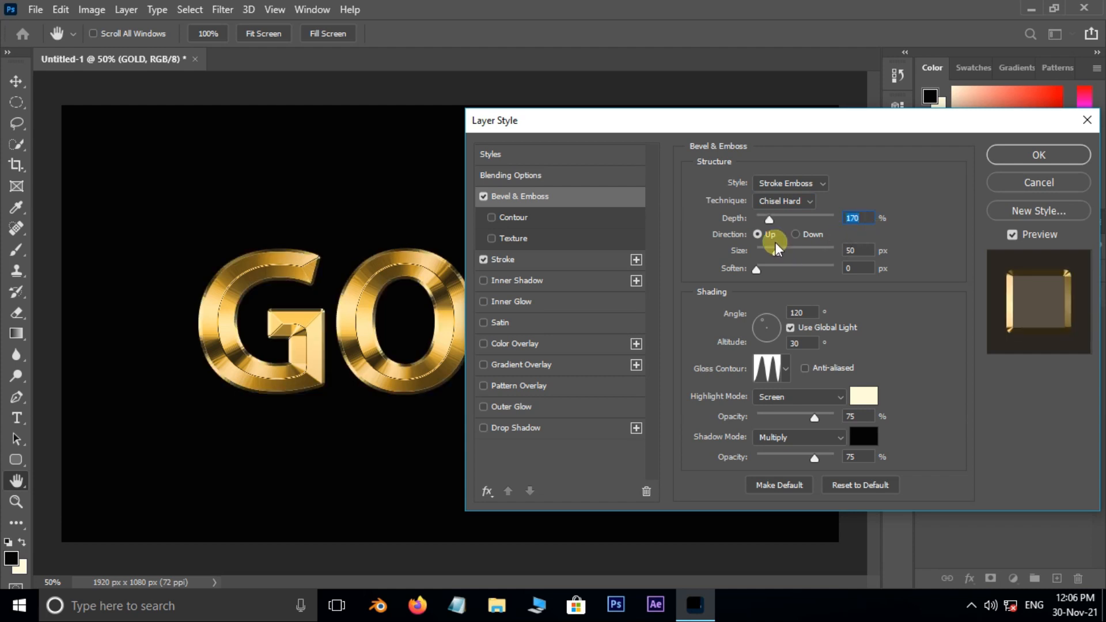
{"action": "key", "text": "Tab"}
{"action": "type", "text": "8"}
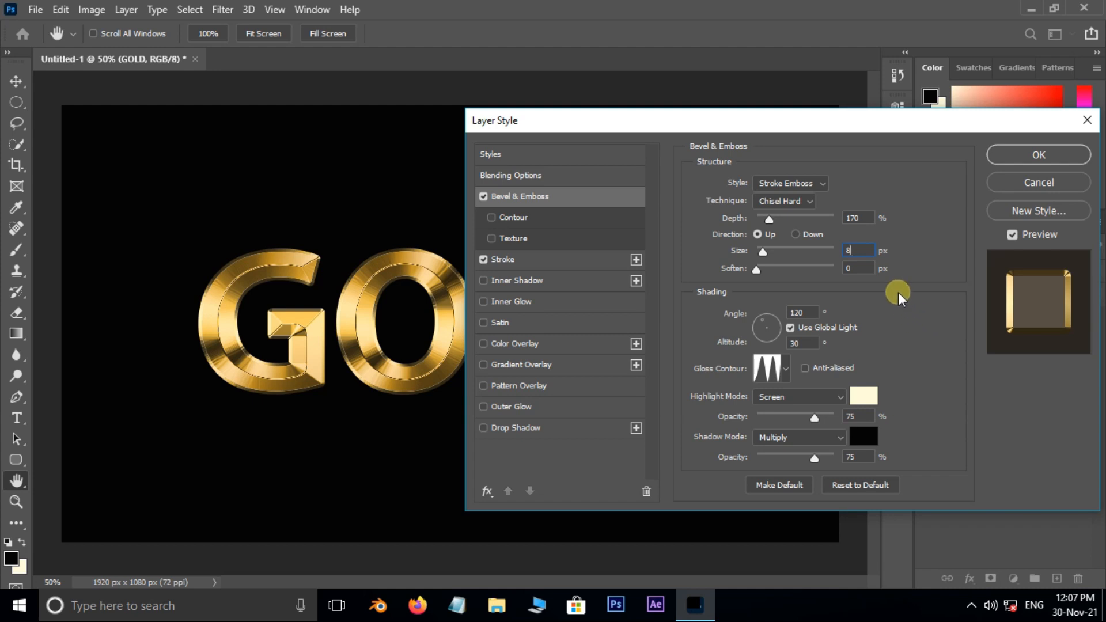
{"action": "key", "text": "Tab"}
Add an Outer Glow to the GOLD layer with the colour e8bb1f.
{"action": "left_click", "coordinate": [529, 406]}
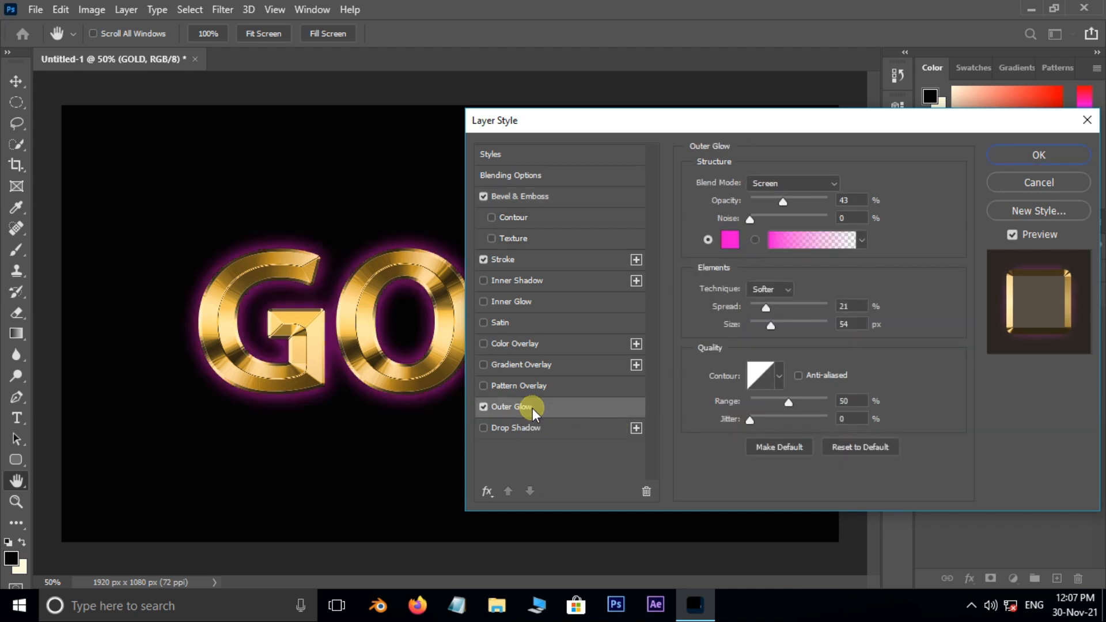
{"action": "left_click", "coordinate": [734, 249]}
{"action": "left_click_drag", "start_coordinate": [424, 471], "coordinate": [385, 478]}
{"action": "type", "text": "e8bb"}
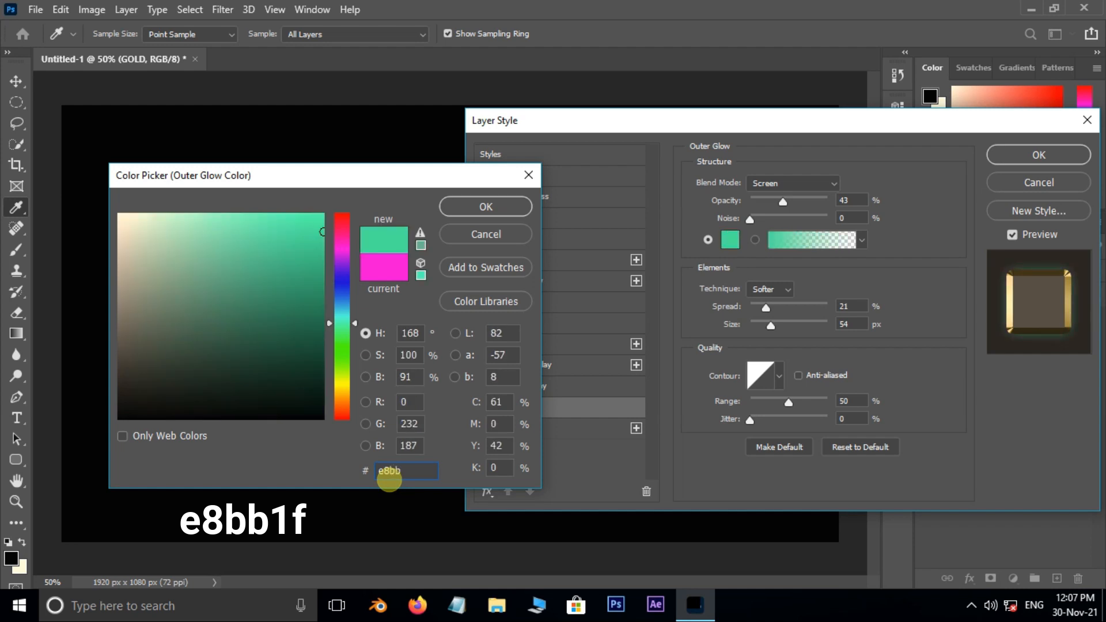
{"action": "type", "text": "1f"}
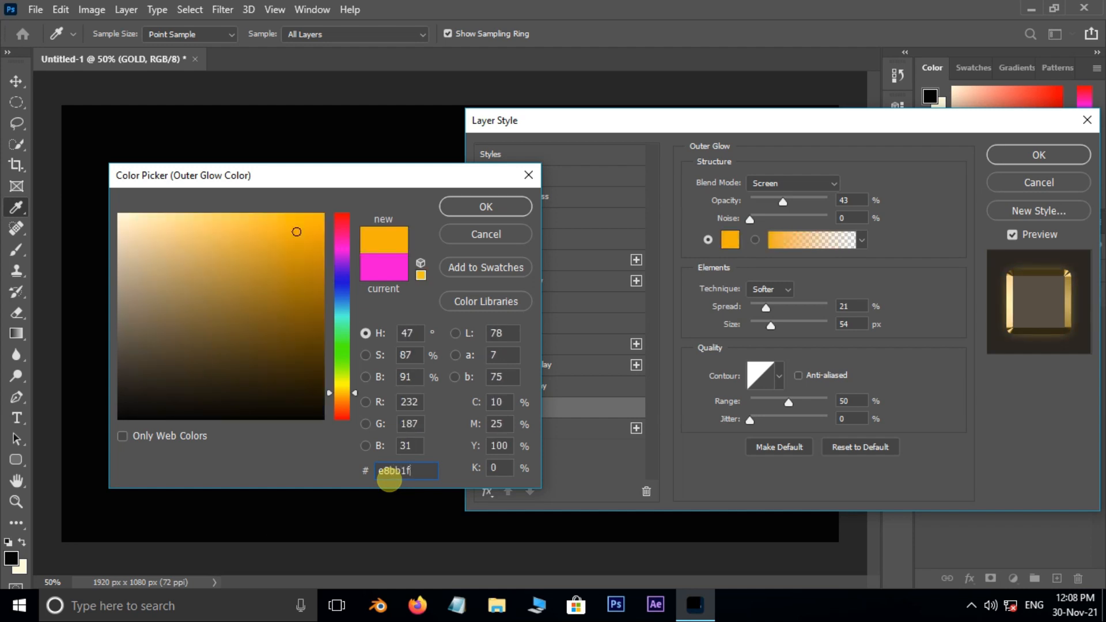
{"action": "left_click", "coordinate": [493, 204]}
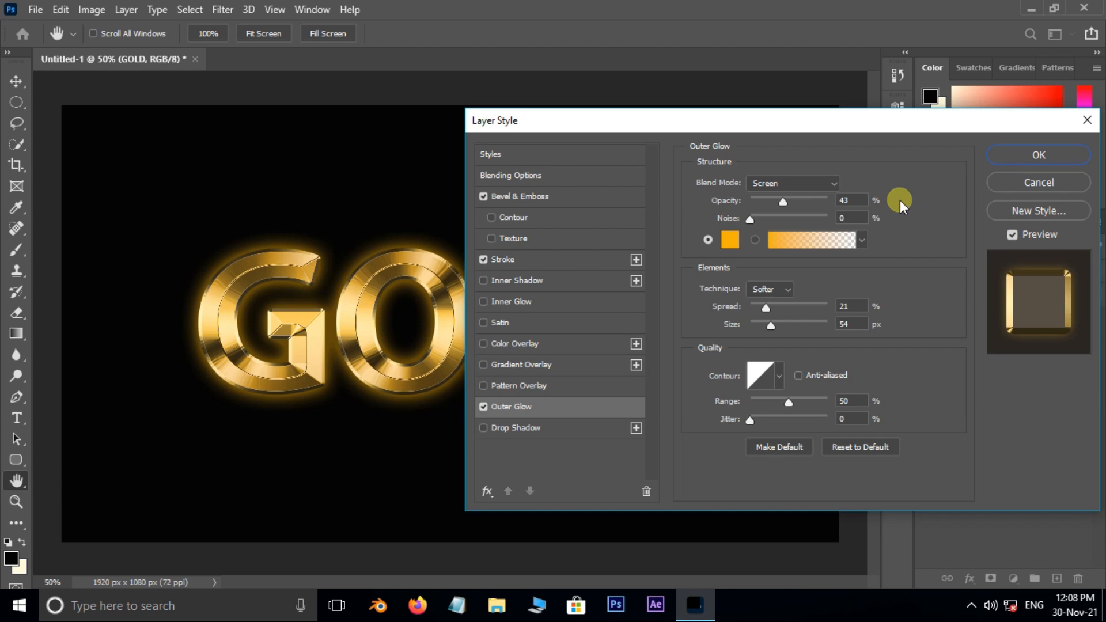
Set the Outer Glow to 15% opacity, 13% spread and 50 px size, and apply the layer style.
{"action": "left_click_drag", "start_coordinate": [853, 201], "coordinate": [812, 204]}
{"action": "type", "text": "15"}
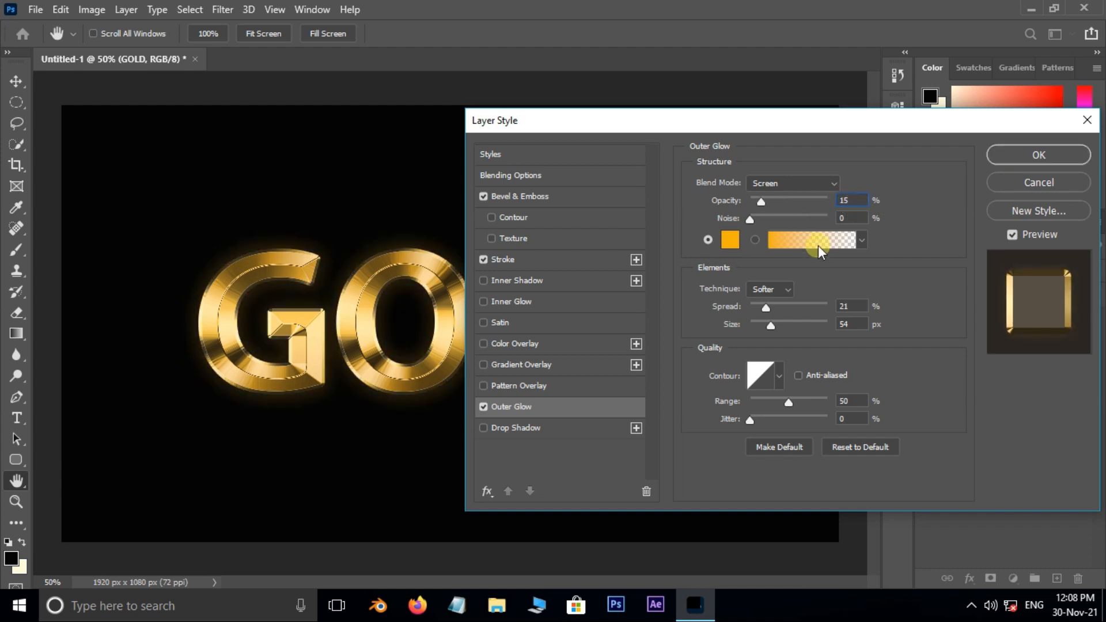
{"action": "left_click", "coordinate": [845, 306]}
{"action": "type", "text": "13"}
{"action": "left_click", "coordinate": [842, 323]}
{"action": "type", "text": "50"}
{"action": "left_click", "coordinate": [1036, 153]}
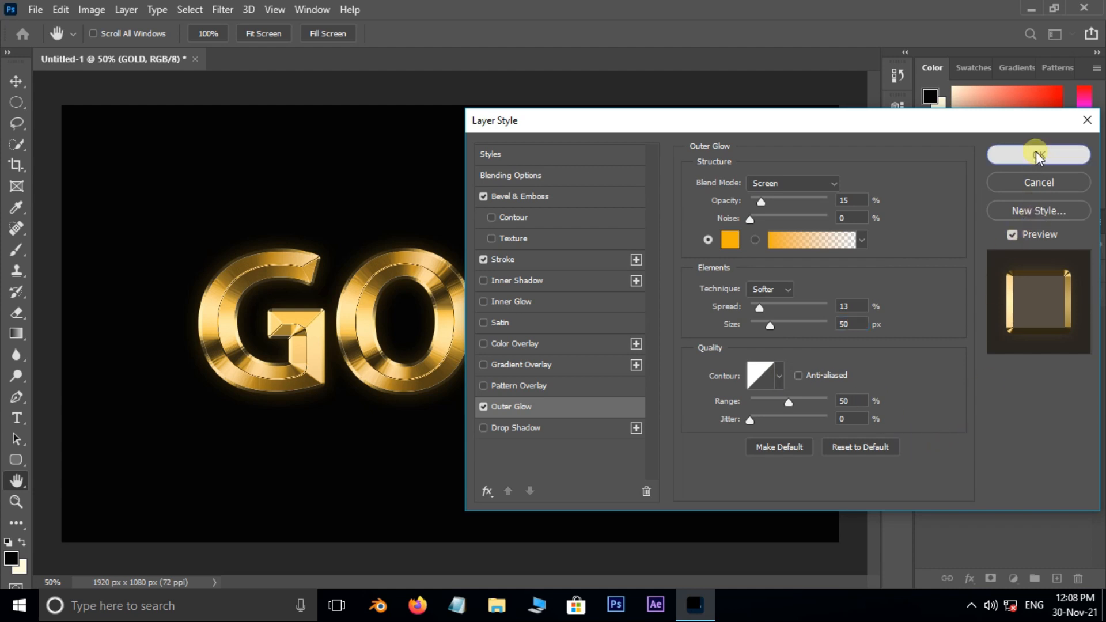
{"action": "left_click_drag", "start_coordinate": [828, 322], "coordinate": [782, 423]}
Group the GOLD and GOLD copy layers, and check the finished effect by hiding and showing the group.
{"action": "key", "text": "shift"}
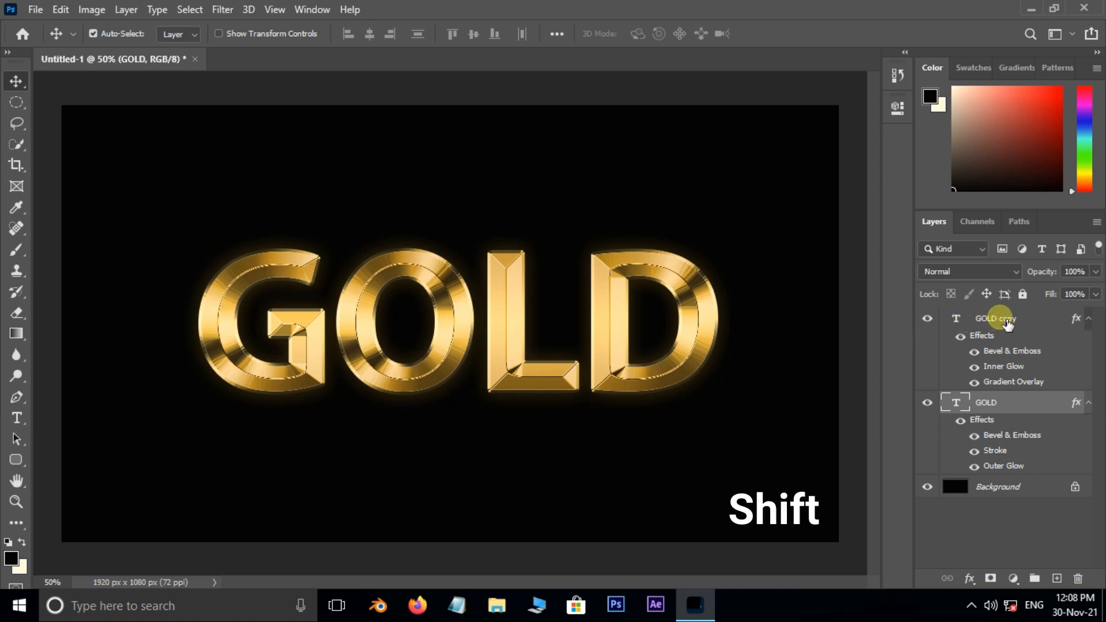
{"action": "left_click", "coordinate": [1014, 322], "text": "shift"}
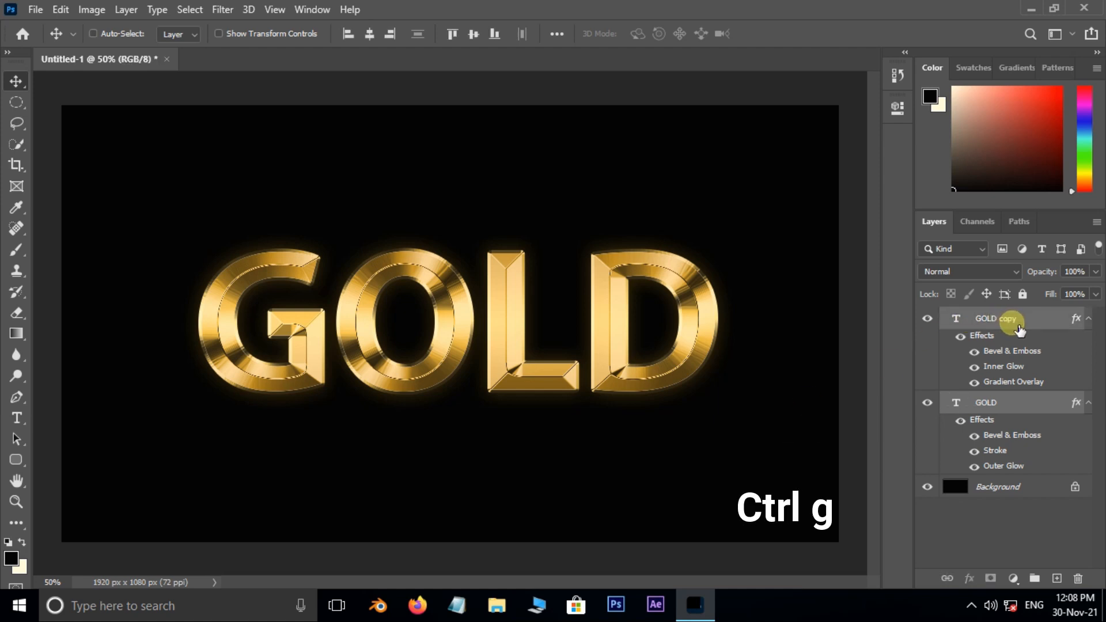
{"action": "key", "text": "ctrl+g"}
{"action": "left_click", "coordinate": [927, 318]}
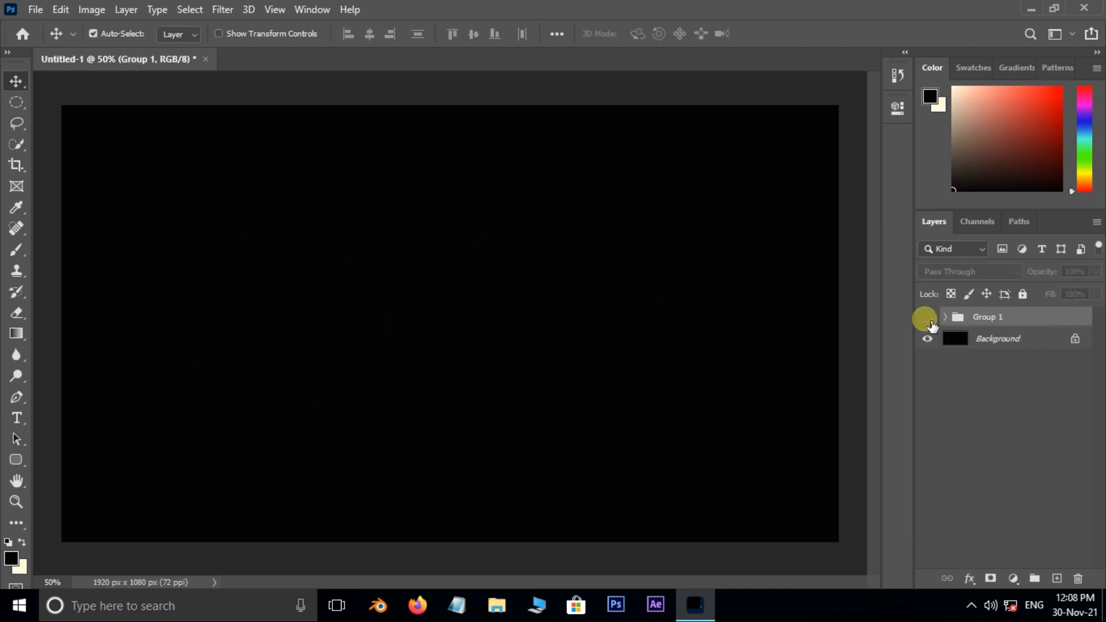
{"action": "left_click", "coordinate": [928, 319]}
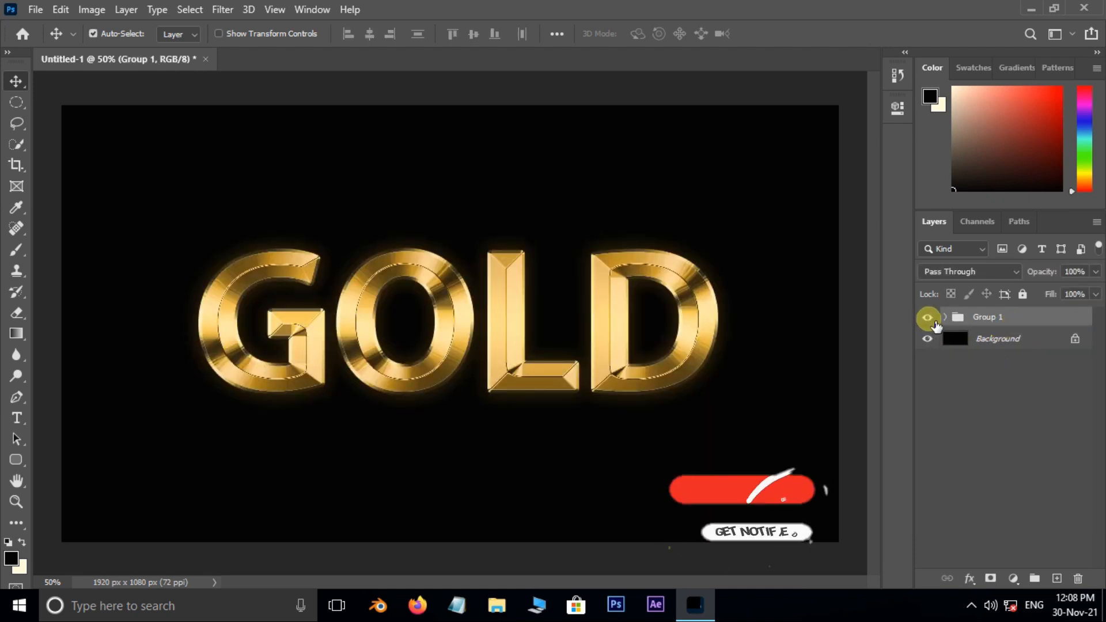
{"action": "key", "text": "ctrl+plus"}
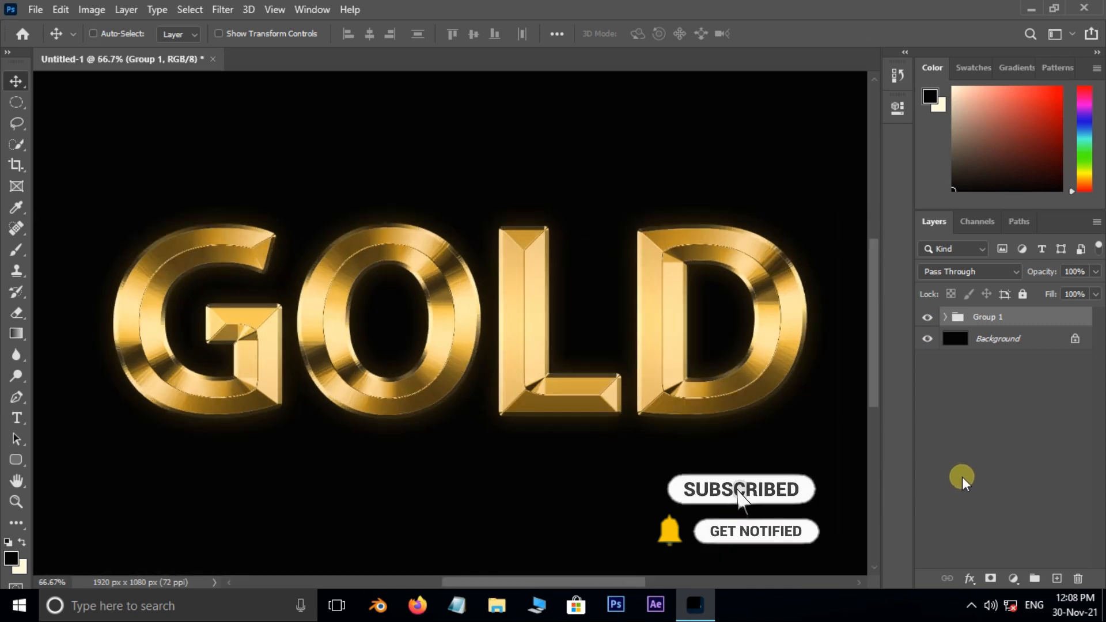